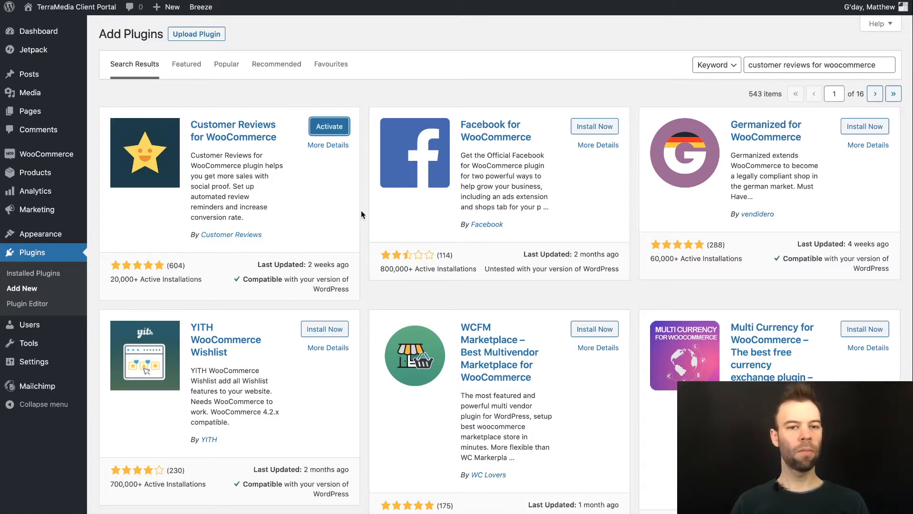
Step: Activate the Customer Reviews for WooCommerce plugin from its search-result card
left_click(333, 127)
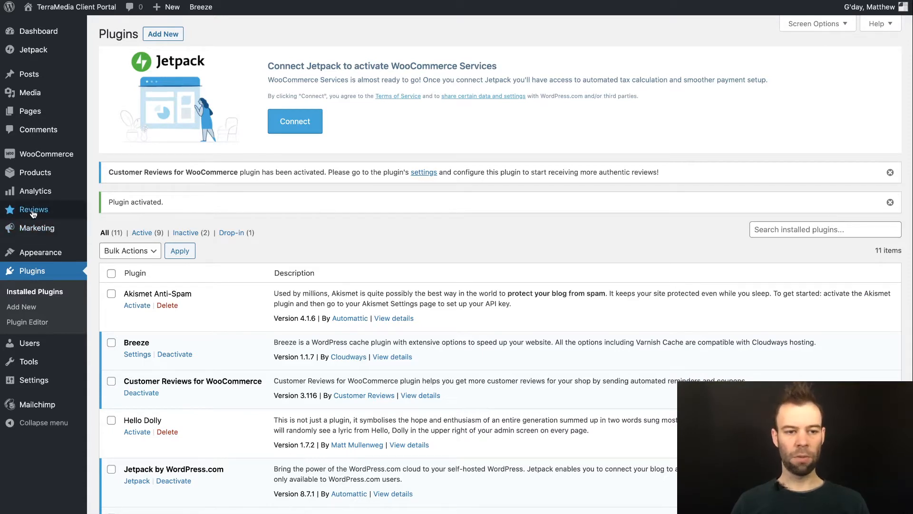
Step: Go to Reviews > Settings to reach the Customer Reviews review reminder options
mouse_move(31, 214)
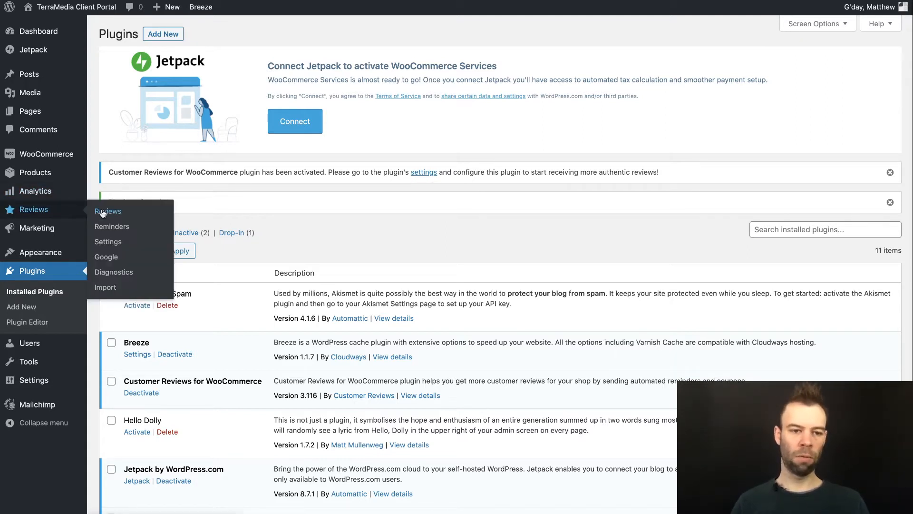
left_click(106, 243)
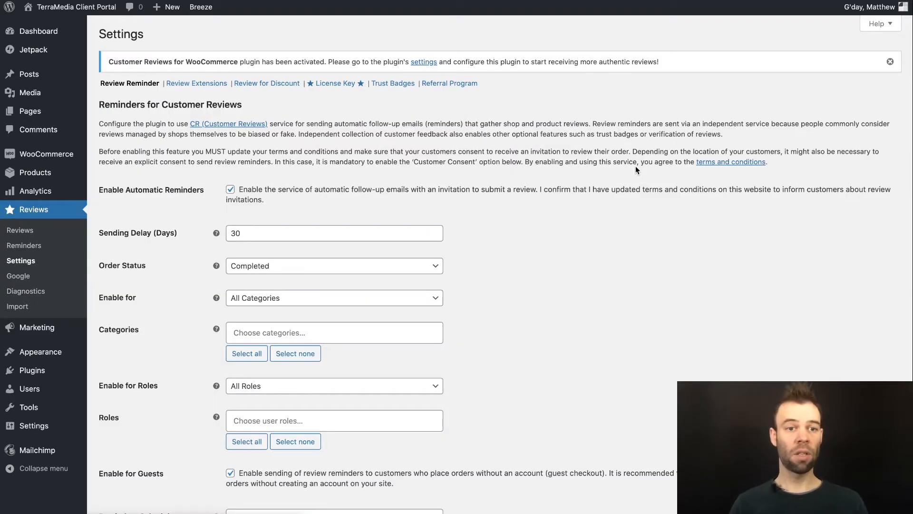
scroll(629, 167, "down", 10)
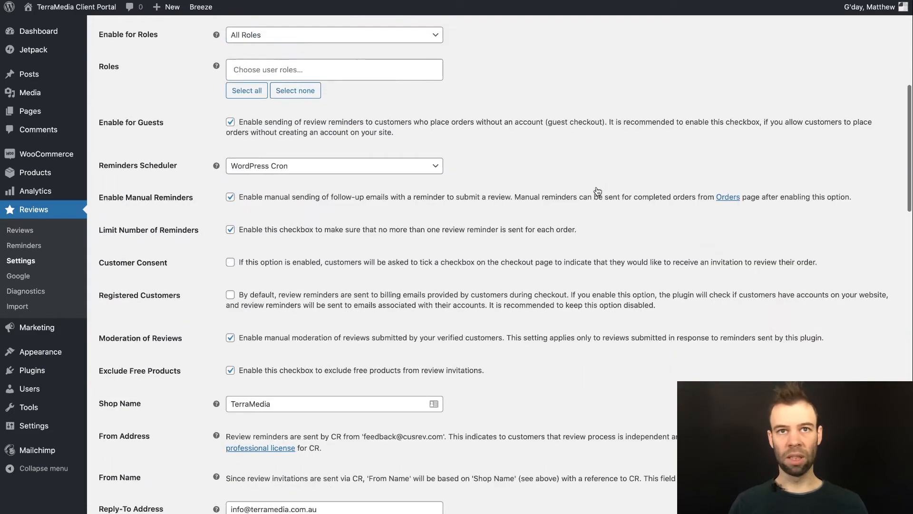
scroll(598, 191, "down", 13)
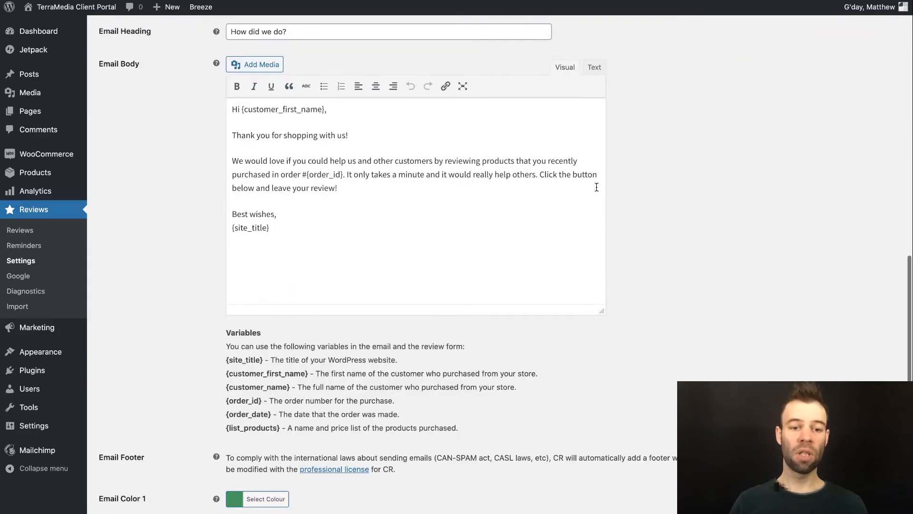
scroll(669, 198, "down", 9)
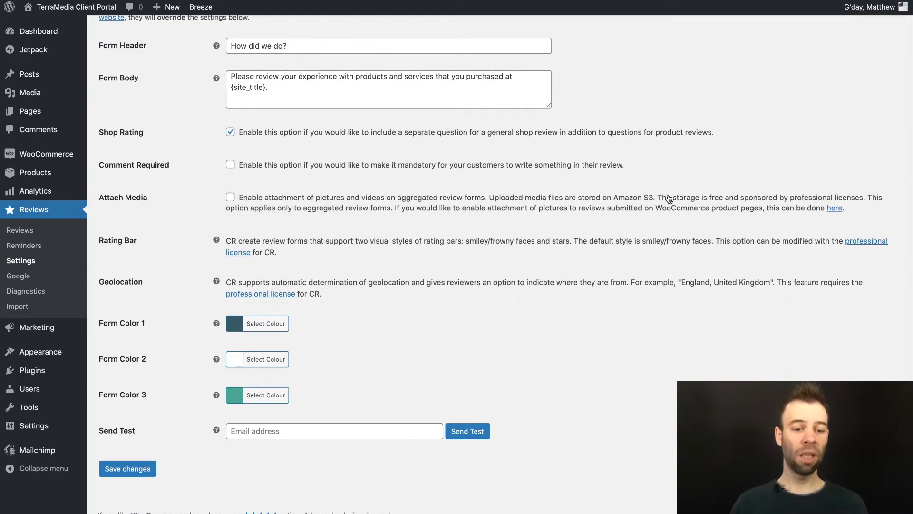
scroll(668, 200, "up", 5)
scroll(667, 199, "up", 20)
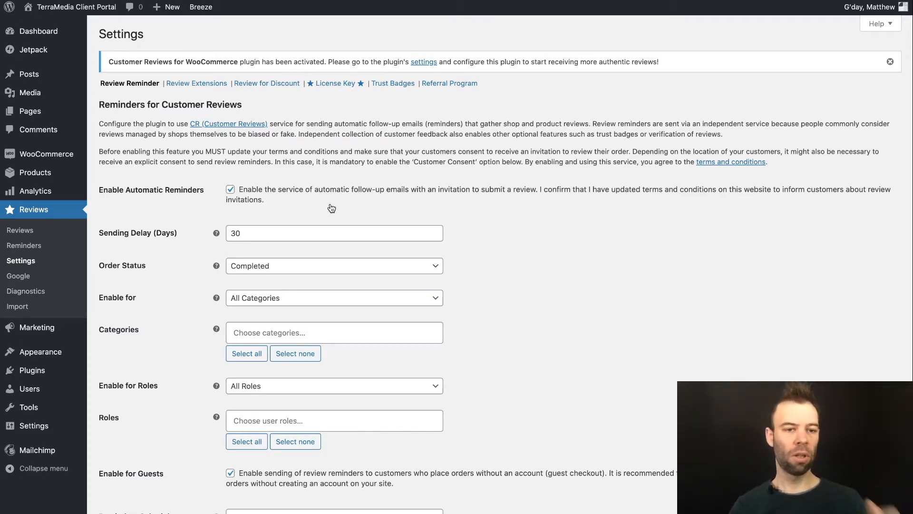
scroll(331, 208, "down", 1)
left_click(238, 148)
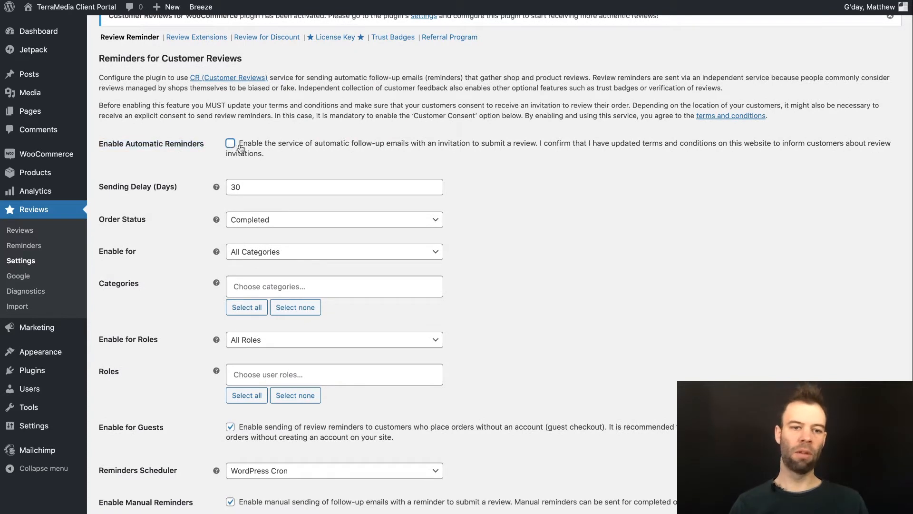
left_click(230, 143)
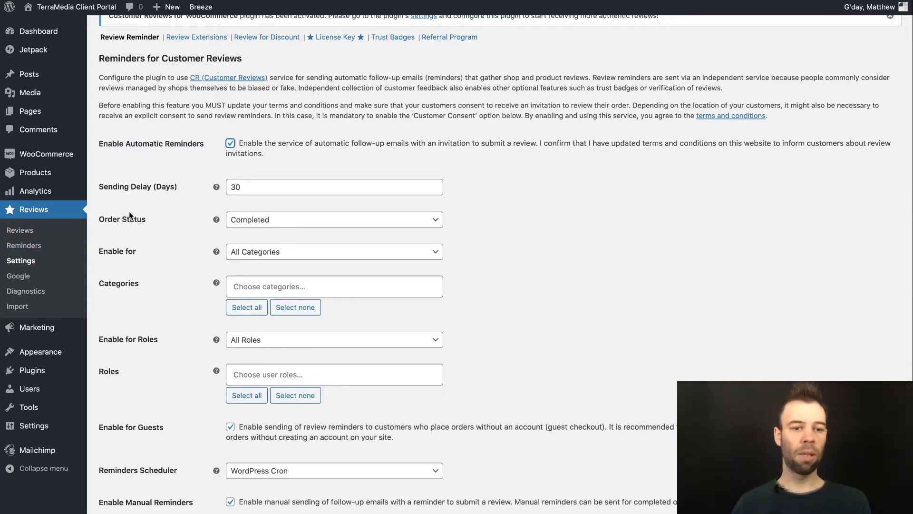
scroll(182, 230, "down", 1)
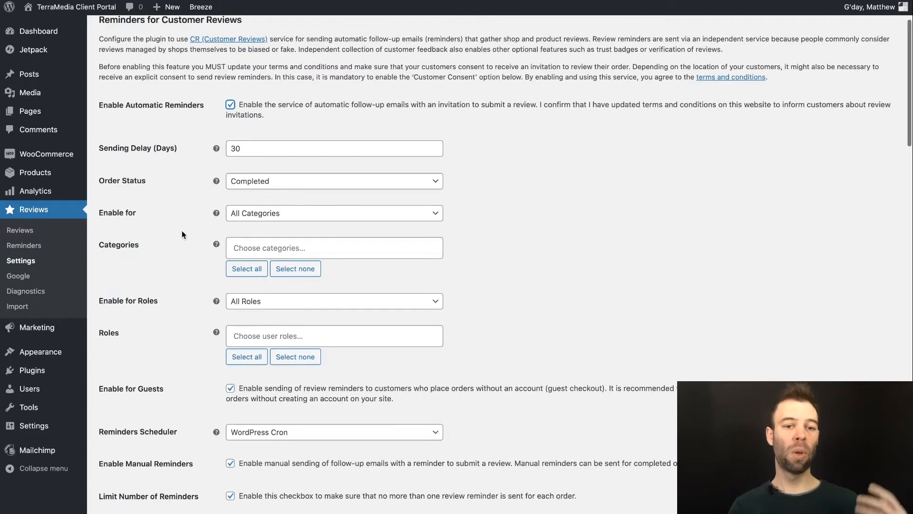
scroll(181, 233, "down", 2)
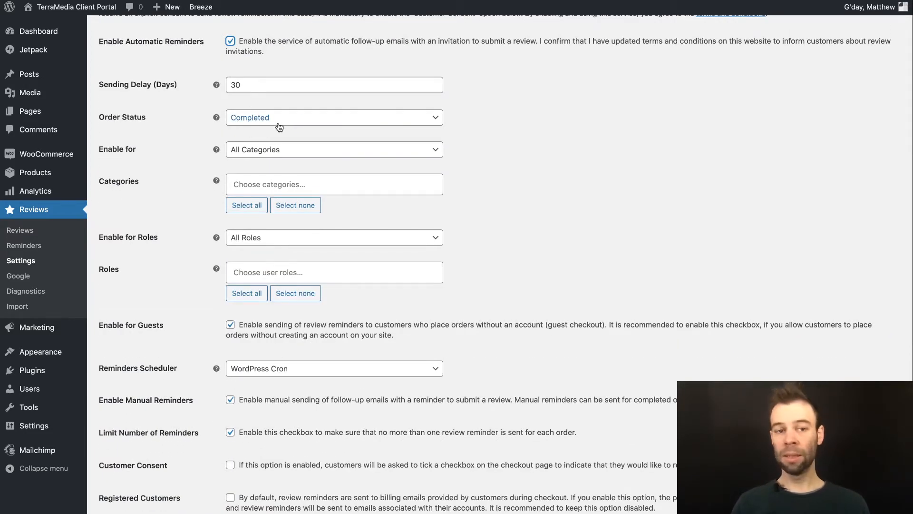
scroll(281, 124, "down", 1)
scroll(290, 119, "down", 1)
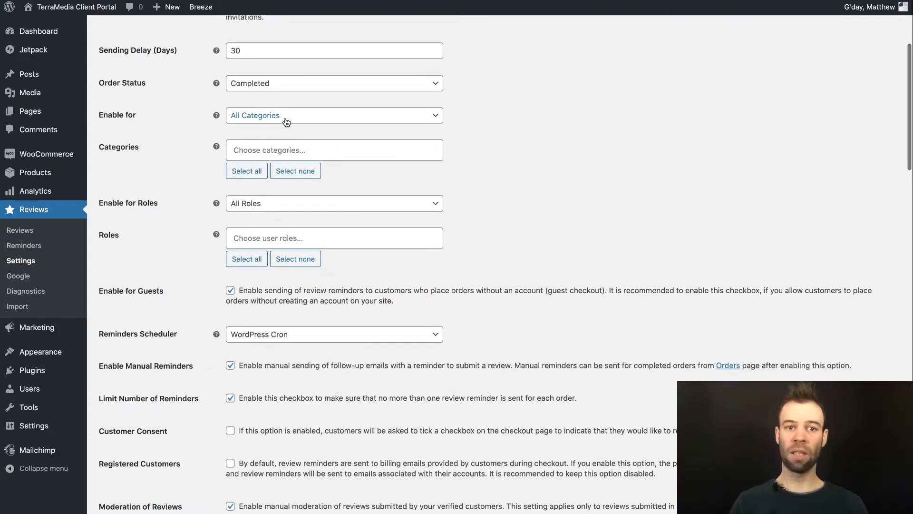
scroll(216, 104, "down", 1)
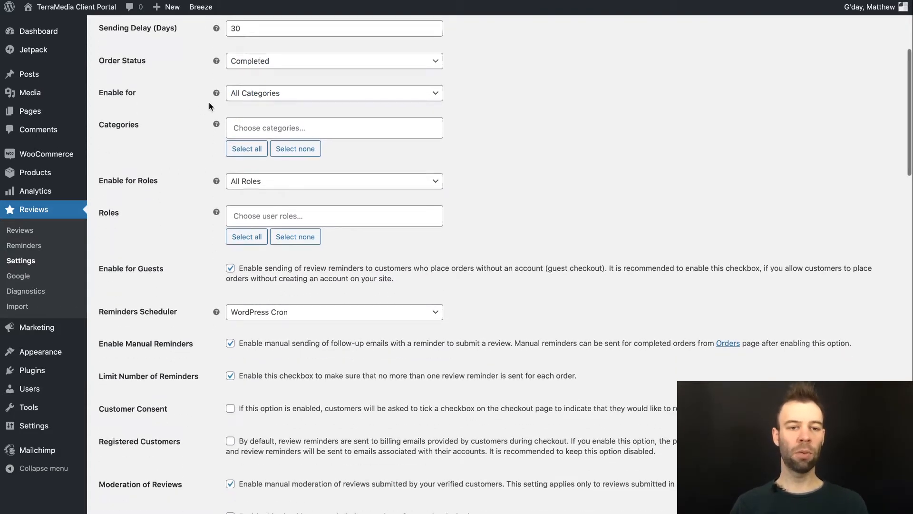
scroll(210, 105, "down", 1)
left_click(316, 72)
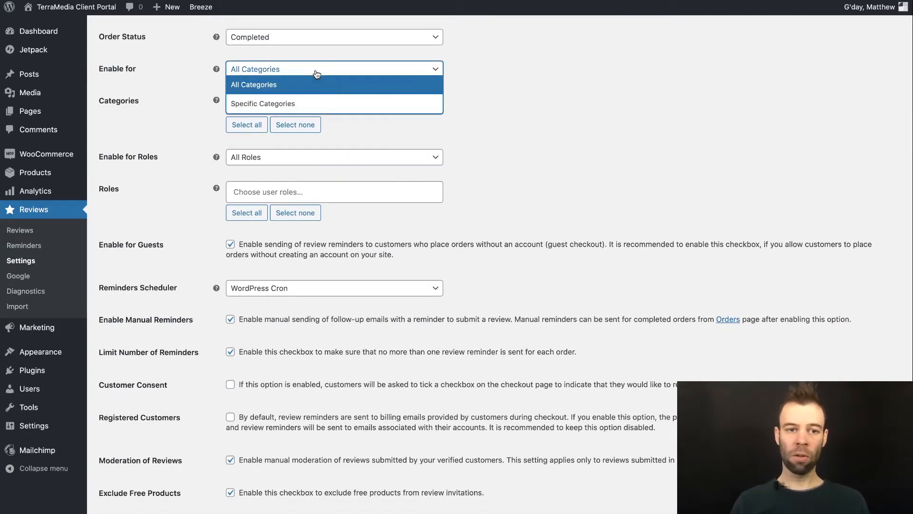
left_click(272, 104)
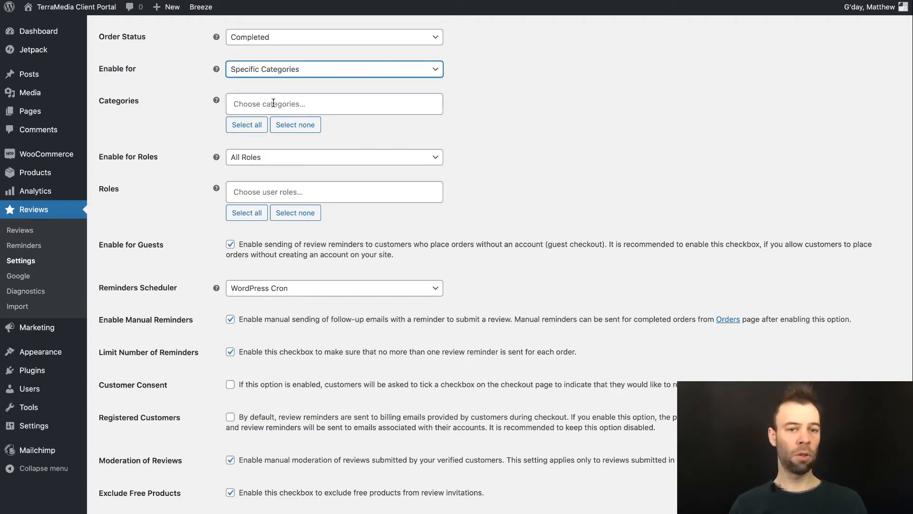
scroll(294, 107, "up", 1)
left_click(242, 128)
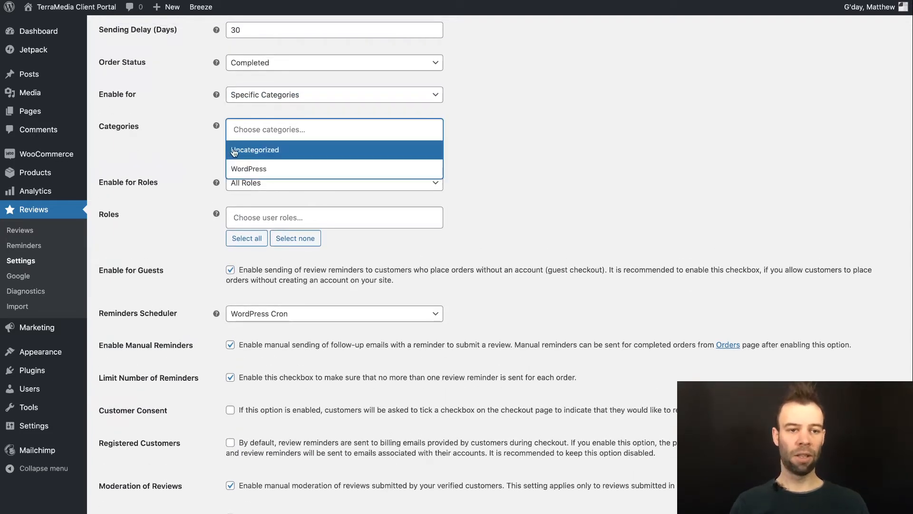
left_click(275, 169)
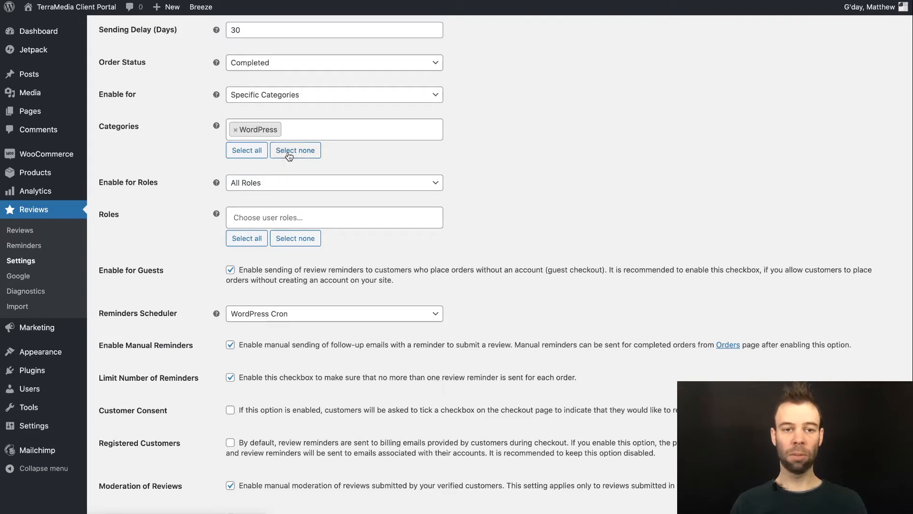
left_click(290, 94)
left_click(288, 110)
scroll(189, 166, "down", 1)
scroll(193, 170, "down", 1)
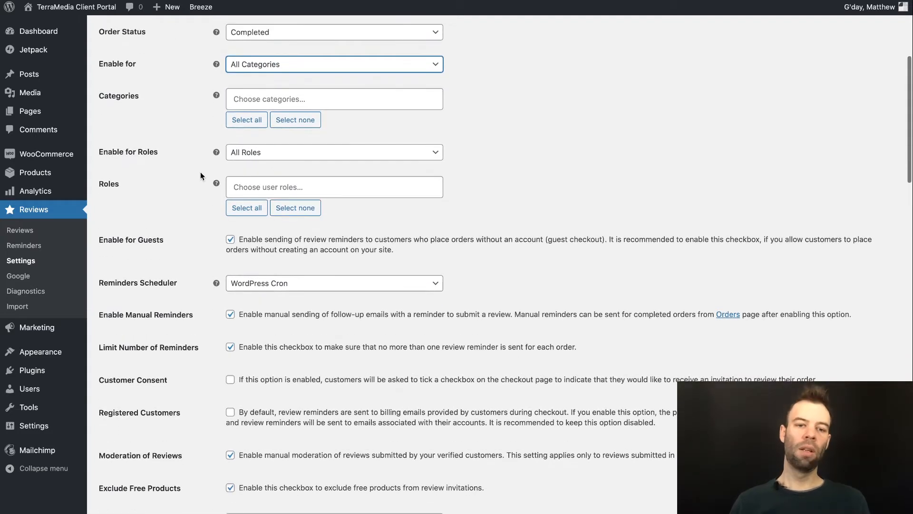
left_click(252, 158)
left_click(248, 185)
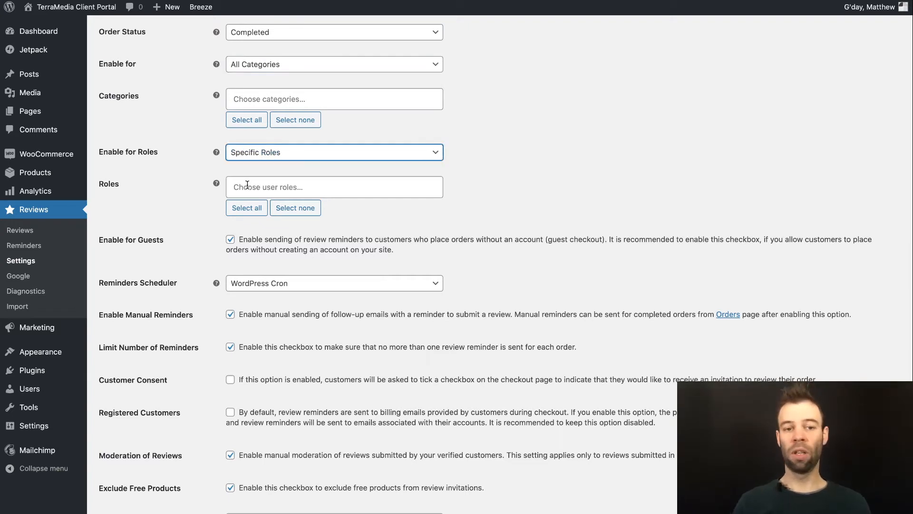
left_click(254, 186)
scroll(280, 264, "down", 1)
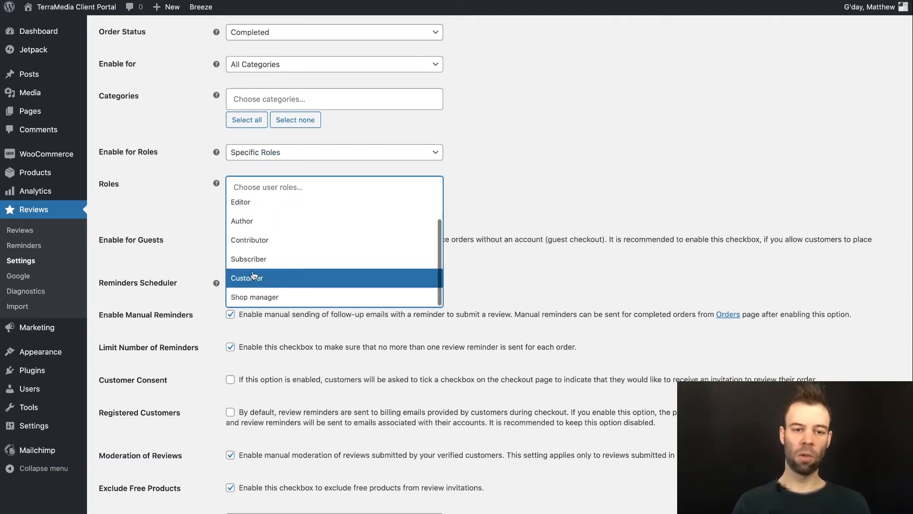
left_click(254, 278)
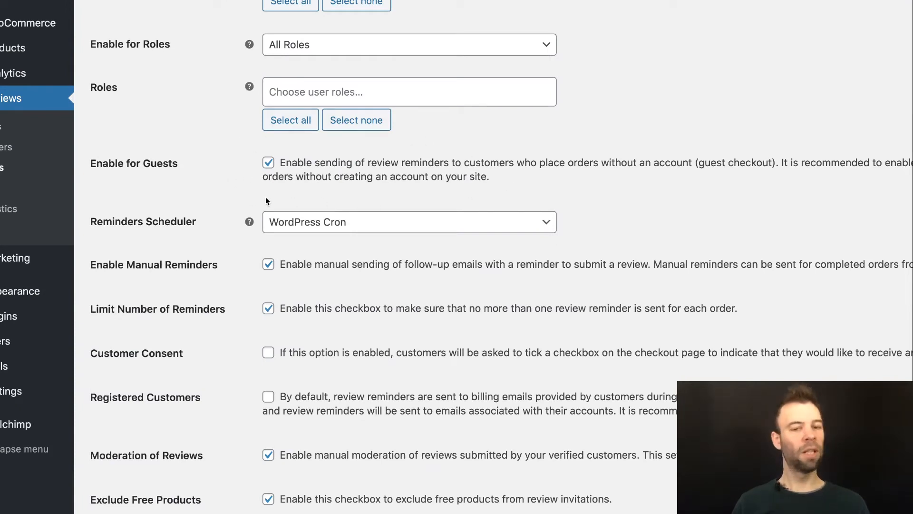
left_click(268, 164)
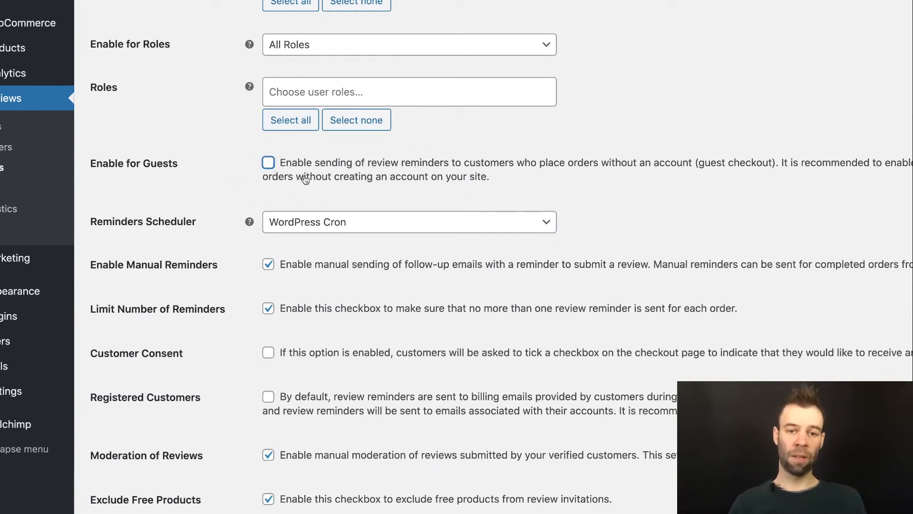
left_click(268, 163)
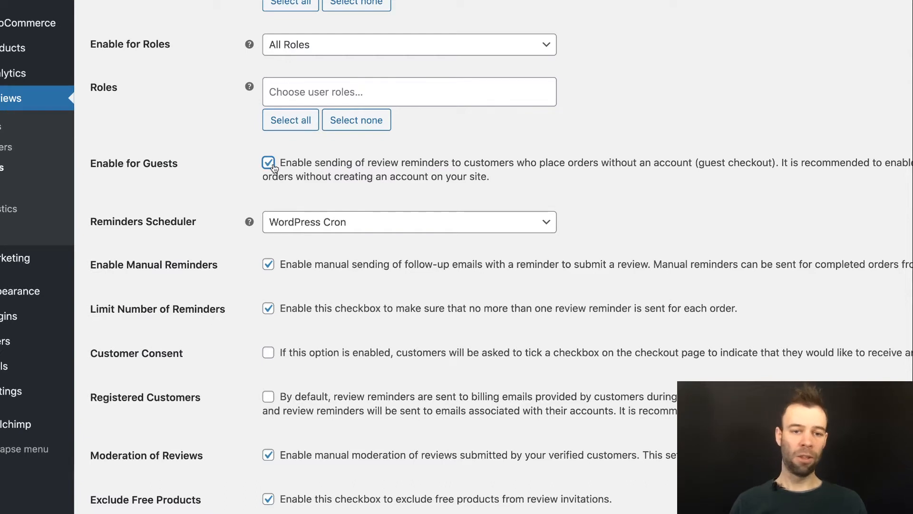
scroll(269, 164, "down", 2)
scroll(271, 173, "down", 1)
left_click(361, 152)
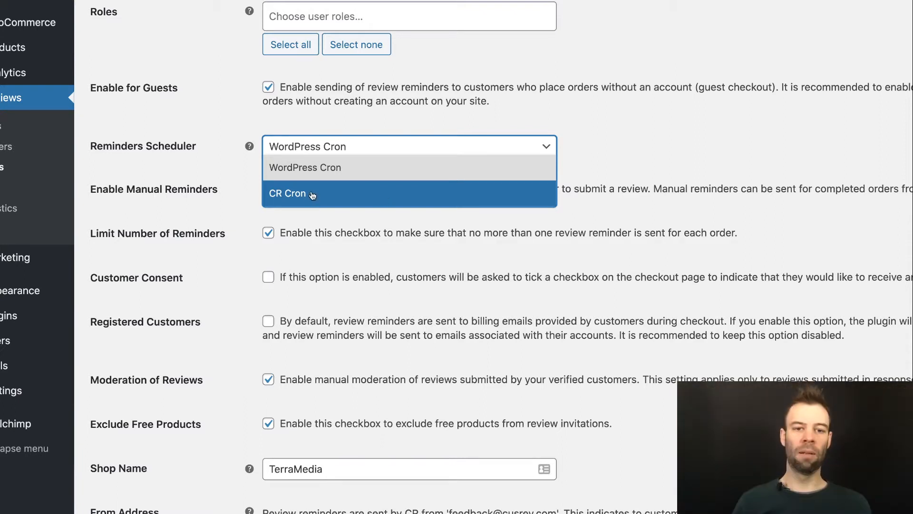
left_click(295, 172)
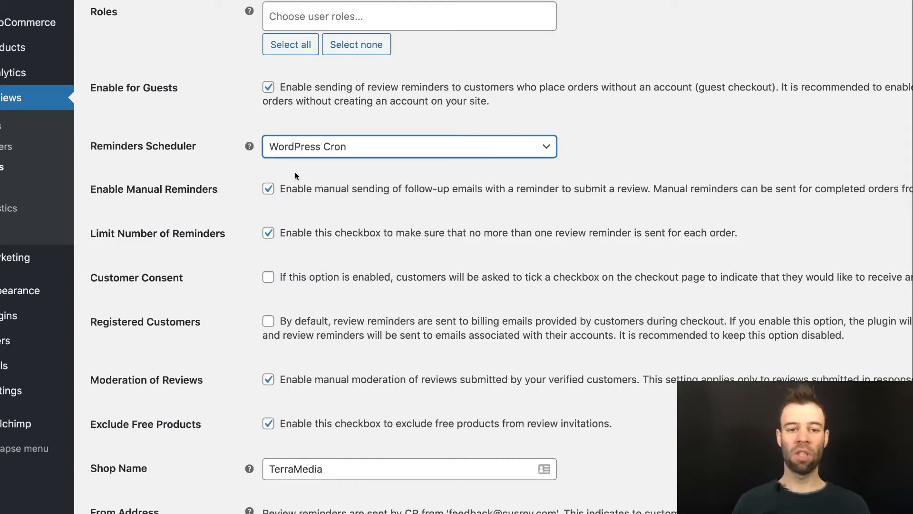
scroll(257, 171, "down", 2)
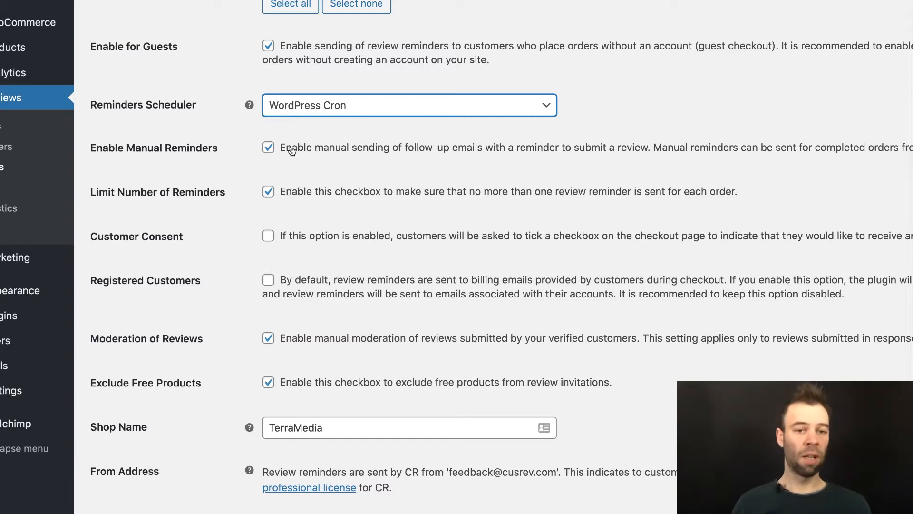
left_click(269, 148)
left_click(269, 149)
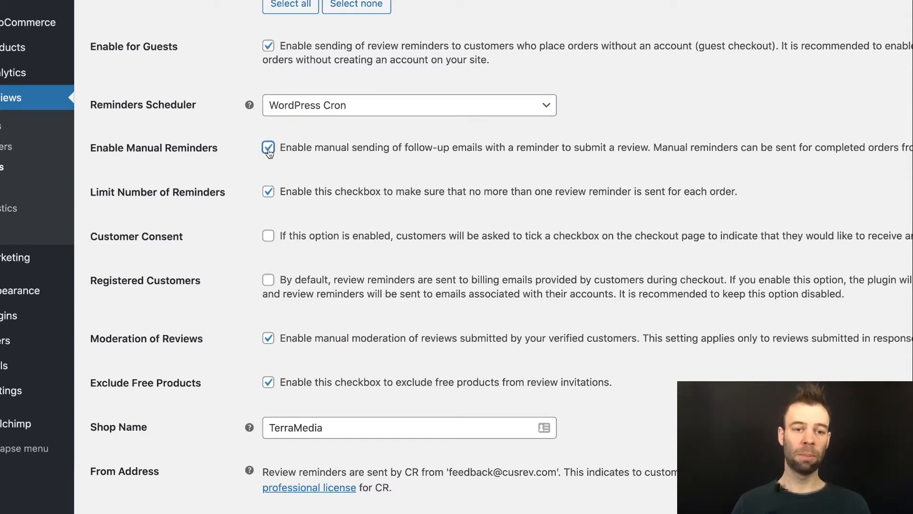
left_click(375, 196)
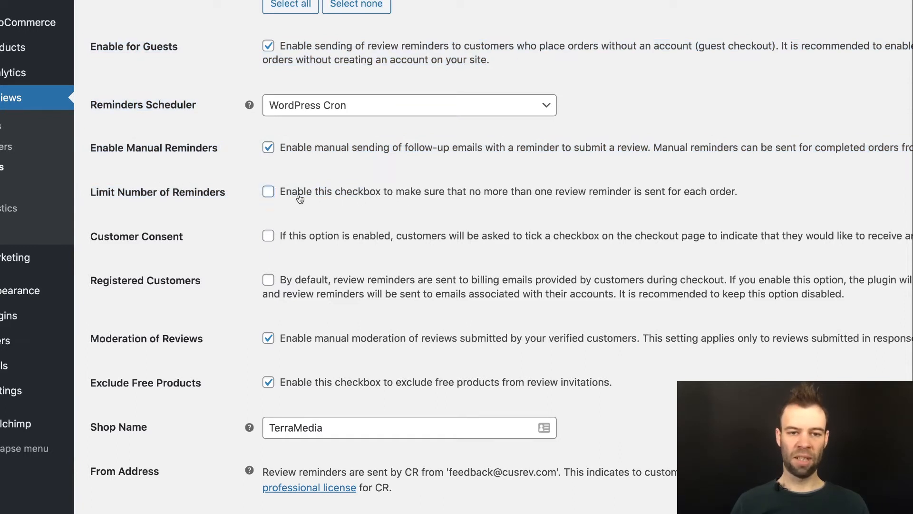
left_click(301, 199)
scroll(309, 200, "down", 1)
scroll(322, 200, "down", 1)
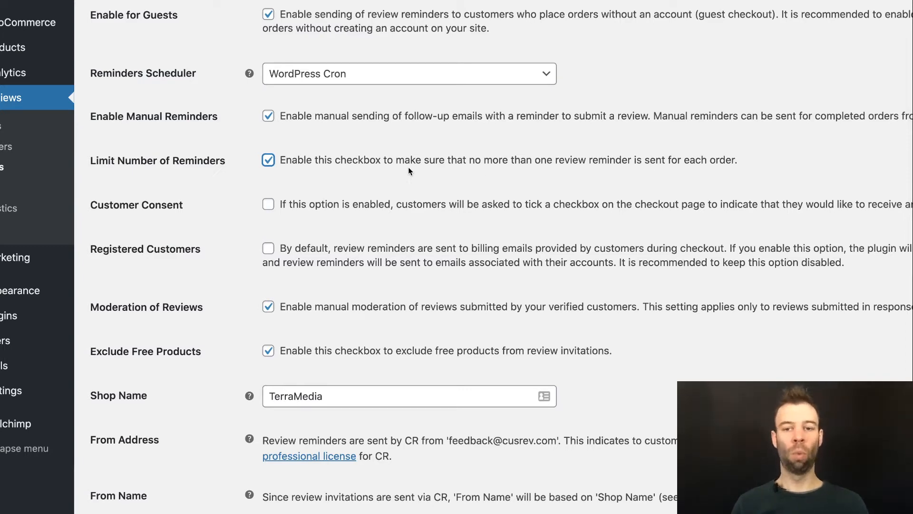
scroll(384, 173, "down", 2)
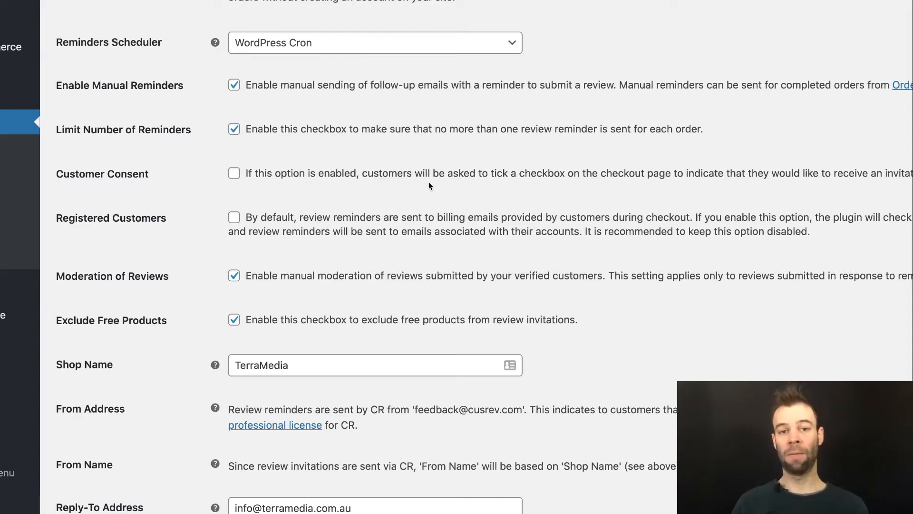
Step: Untick Exclude Free Products so free items also receive review invitations
scroll(428, 183, "down", 1)
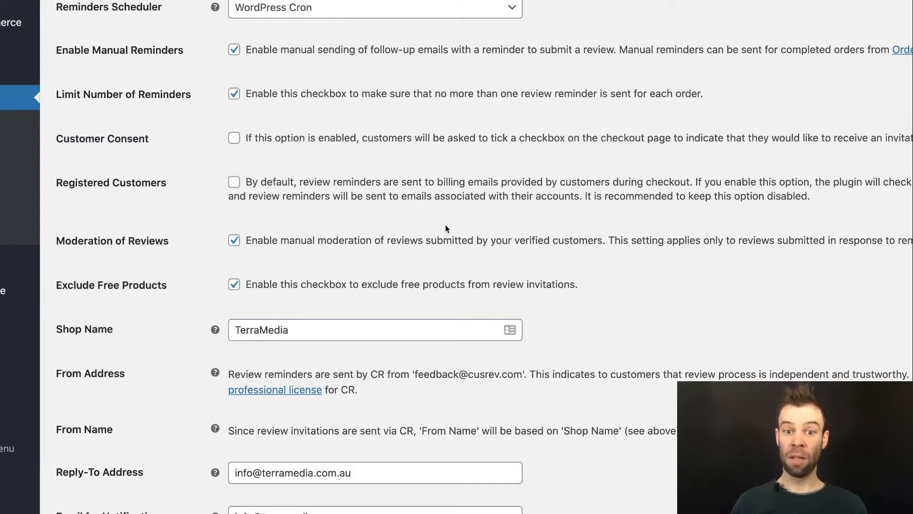
scroll(445, 190, "down", 1)
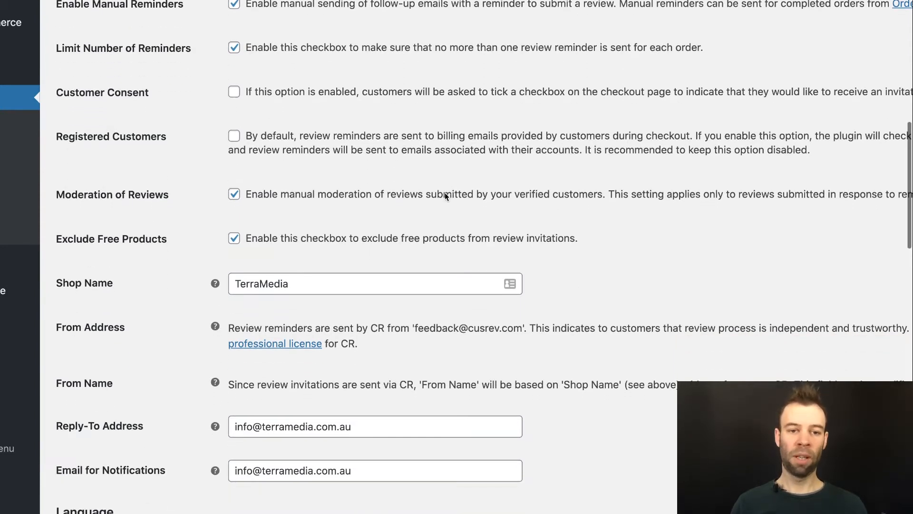
scroll(467, 164, "down", 1)
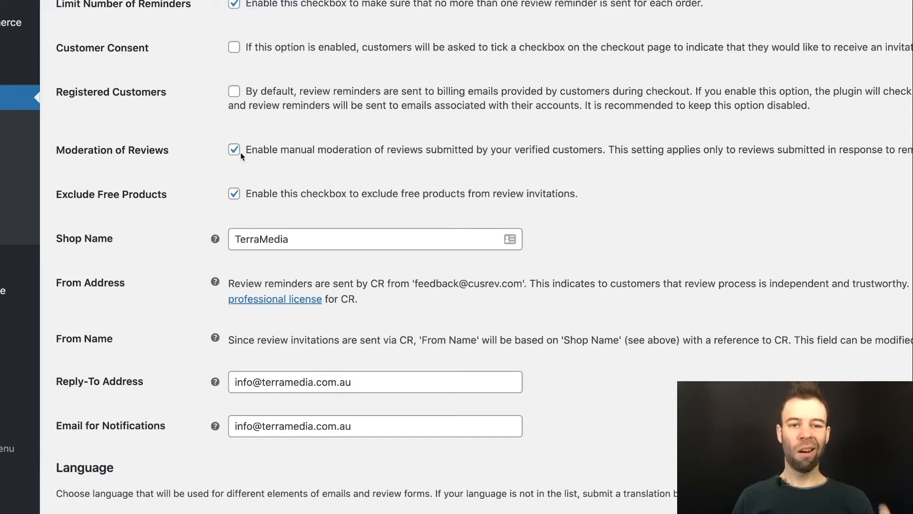
scroll(100, 205, "up", 1)
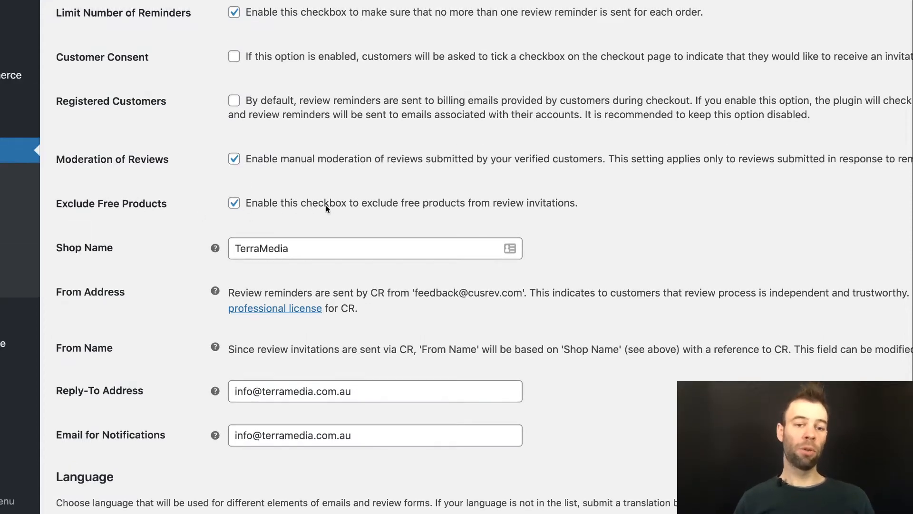
left_click(235, 203)
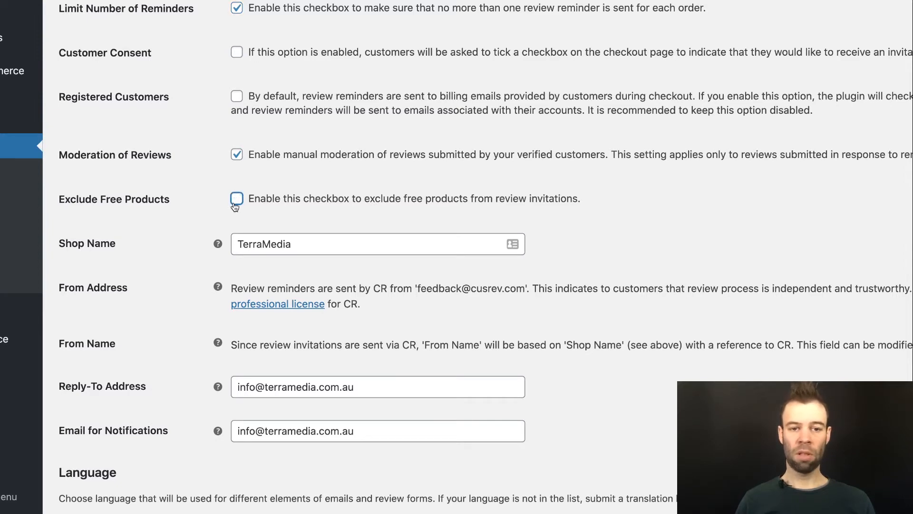
scroll(235, 207, "down", 3)
left_click(363, 185)
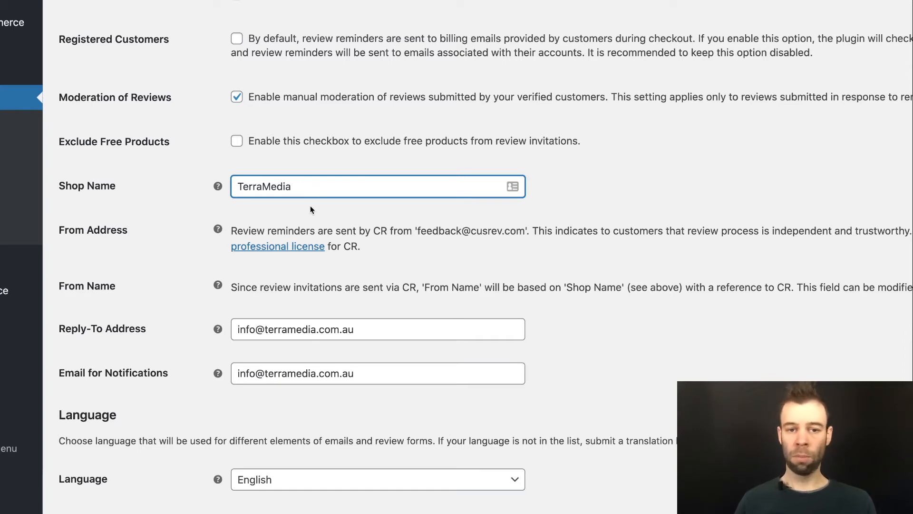
scroll(256, 190, "down", 2)
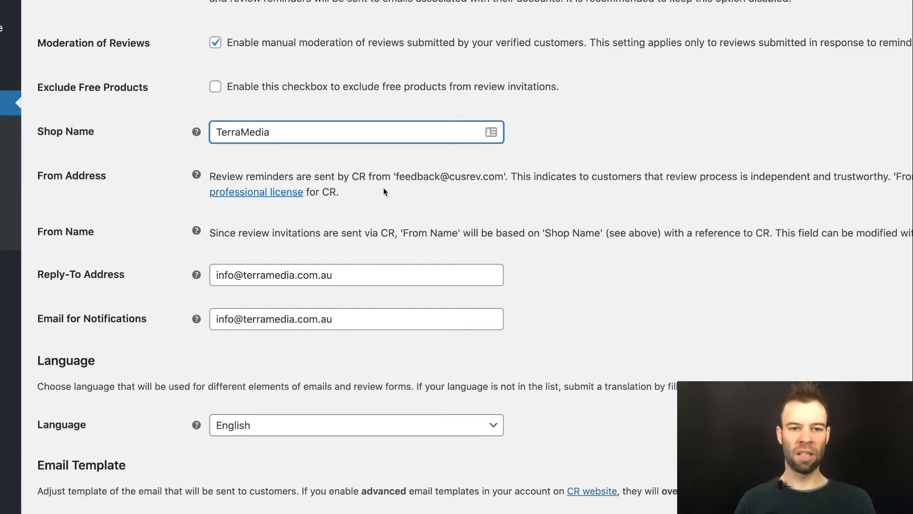
scroll(385, 189, "down", 5)
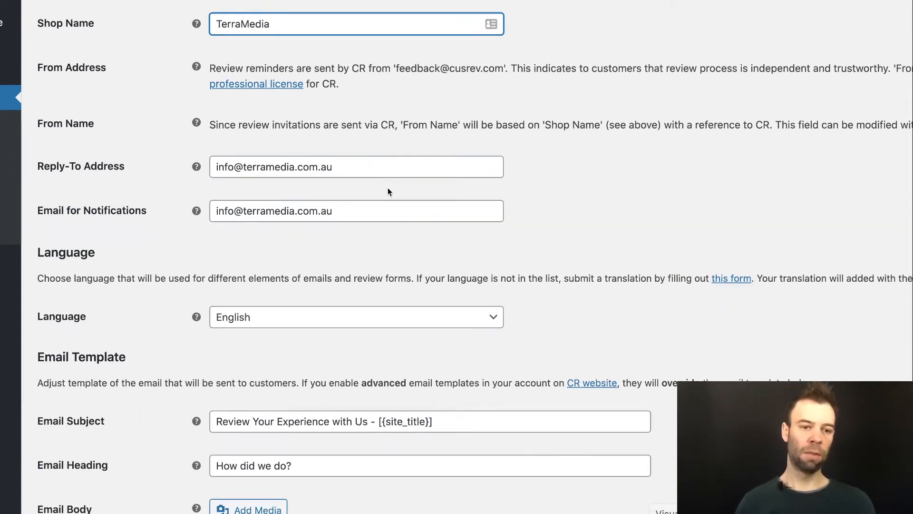
scroll(389, 190, "down", 2)
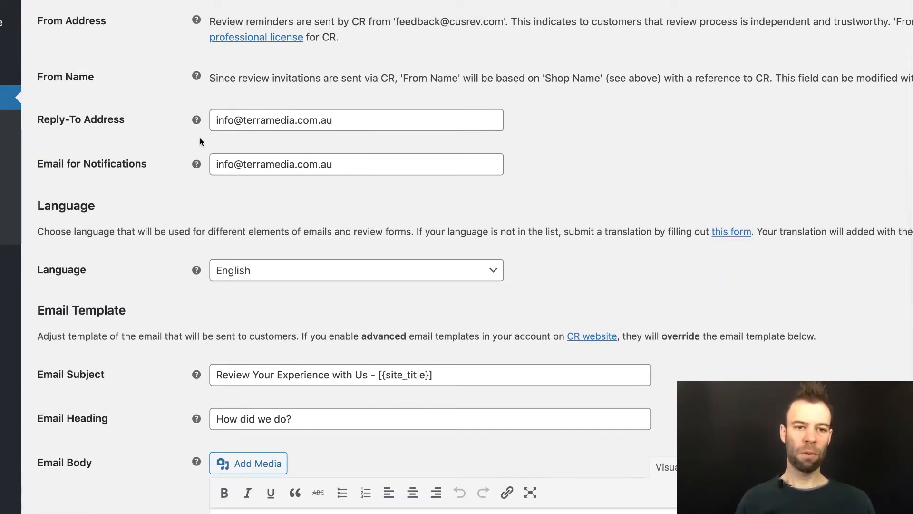
scroll(406, 95, "up", 1)
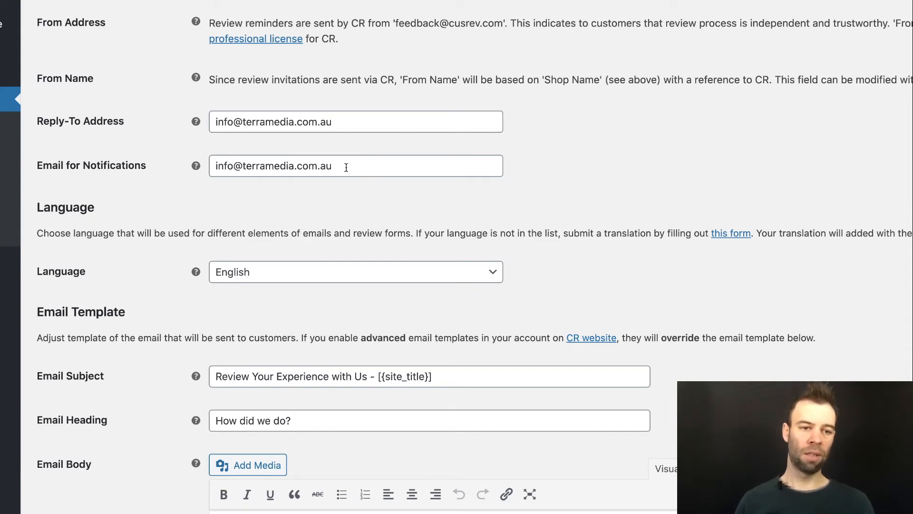
scroll(335, 182, "down", 3)
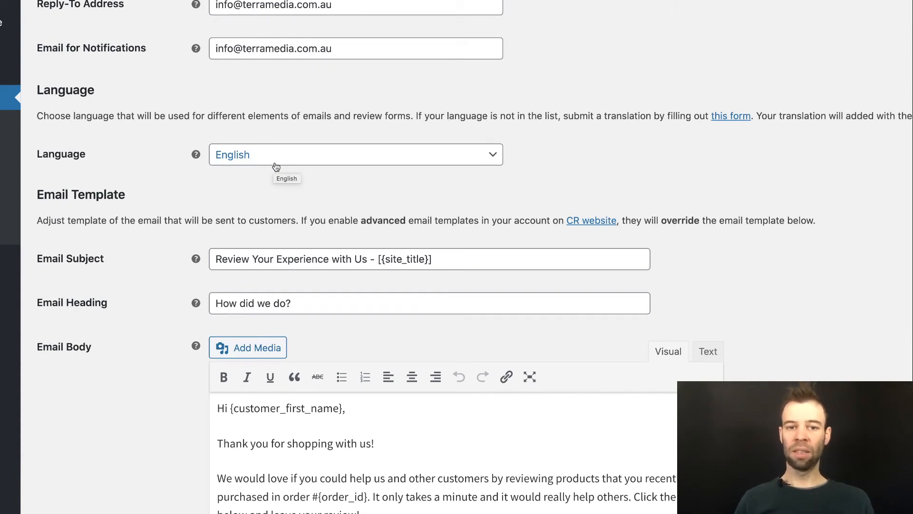
left_click(252, 162)
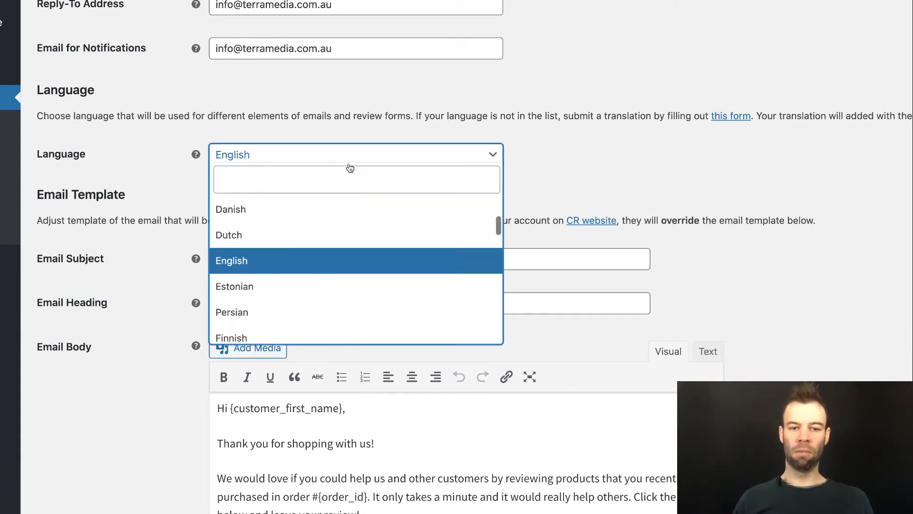
scroll(317, 253, "down", 5)
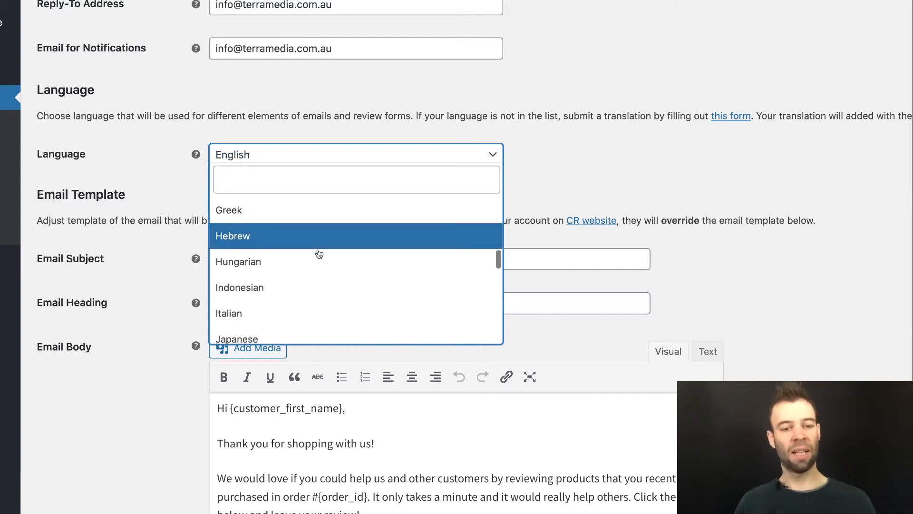
scroll(317, 253, "down", 5)
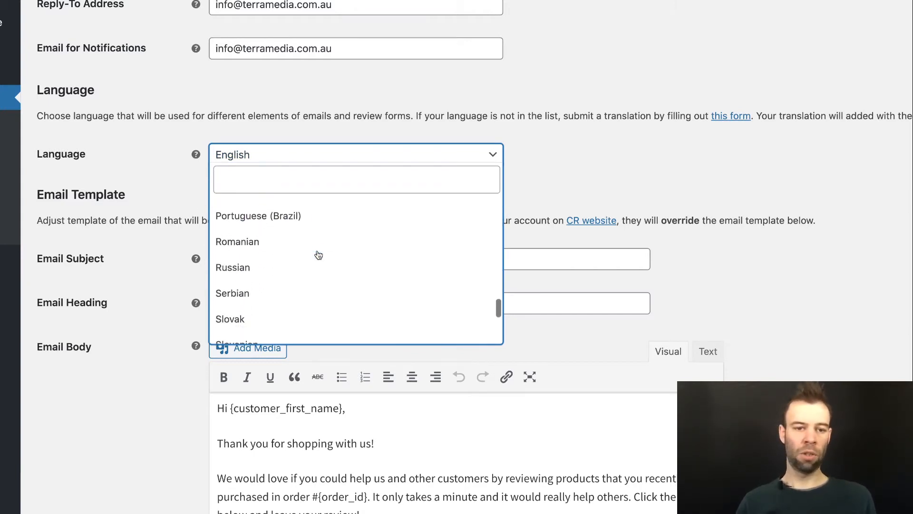
scroll(316, 257, "up", 5)
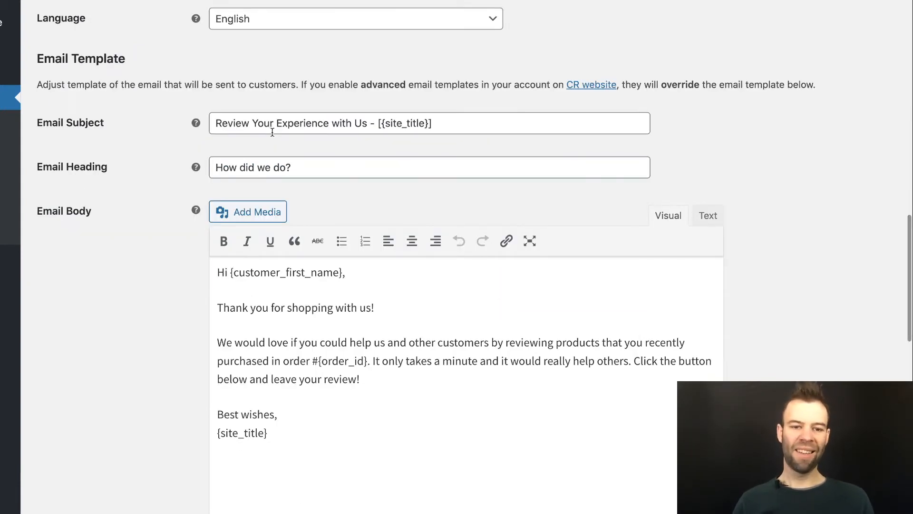
scroll(273, 132, "down", 2)
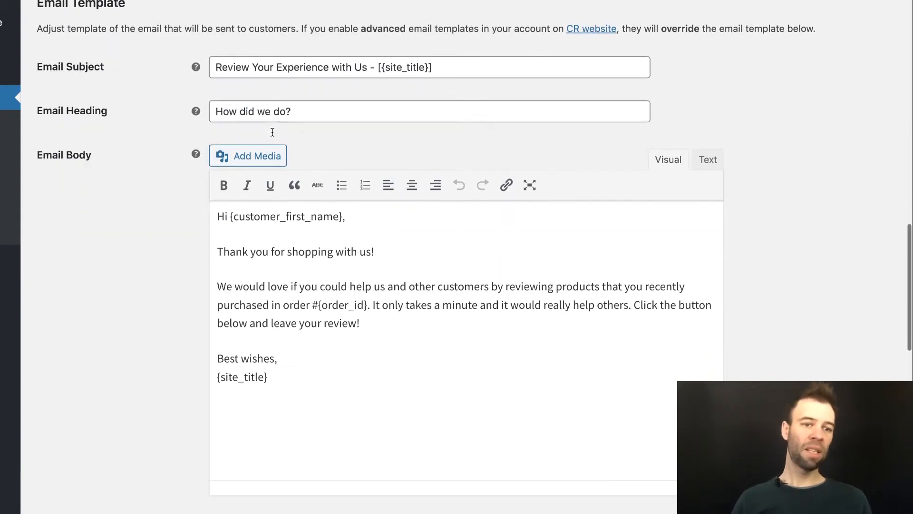
scroll(273, 136, "up", 2)
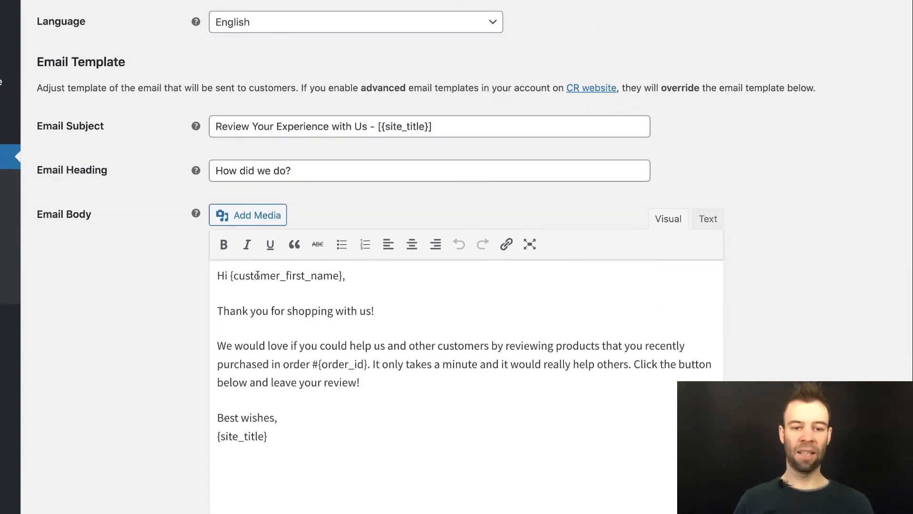
scroll(259, 271, "down", 3)
scroll(260, 271, "up", 3)
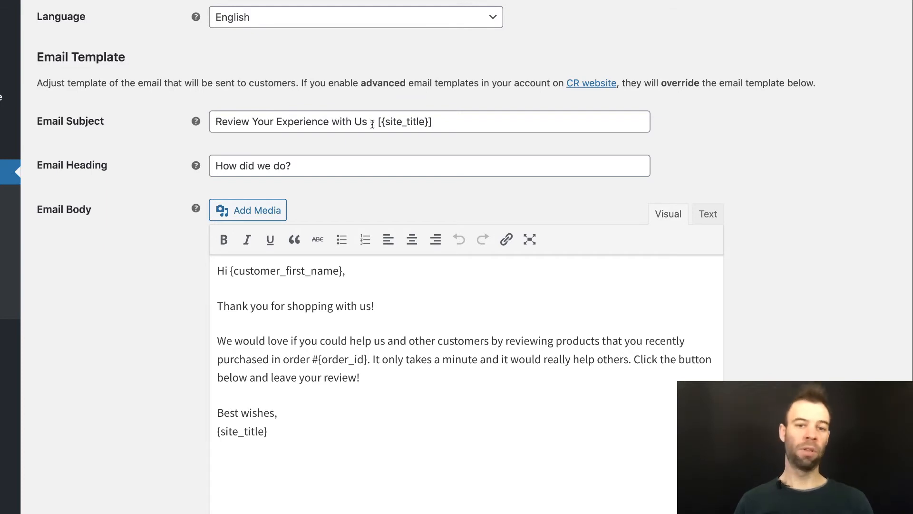
left_click_drag(449, 123, 380, 122)
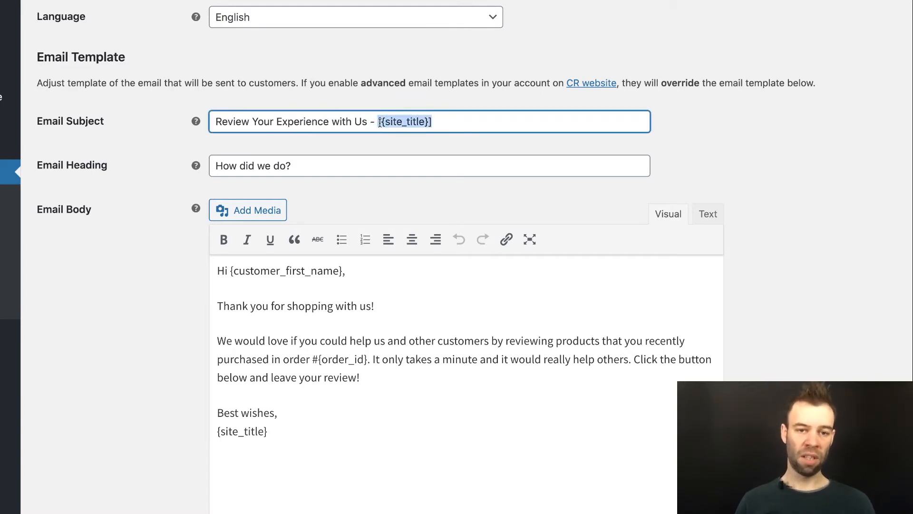
left_click(367, 121)
scroll(367, 134, "down", 2)
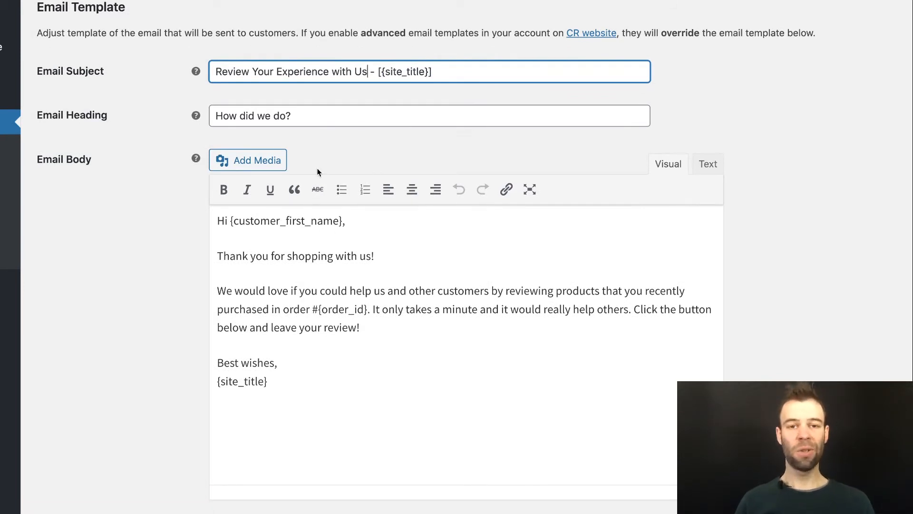
left_click(124, 160)
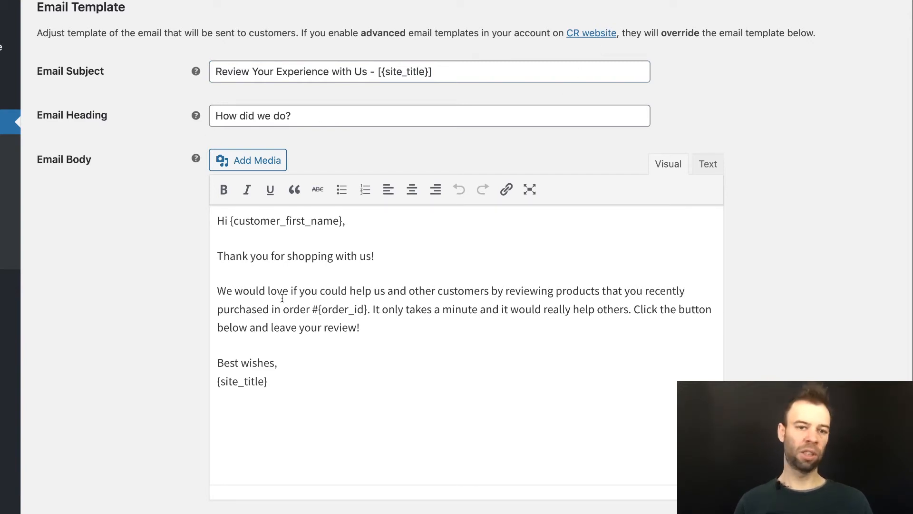
scroll(609, 92, "down", 5)
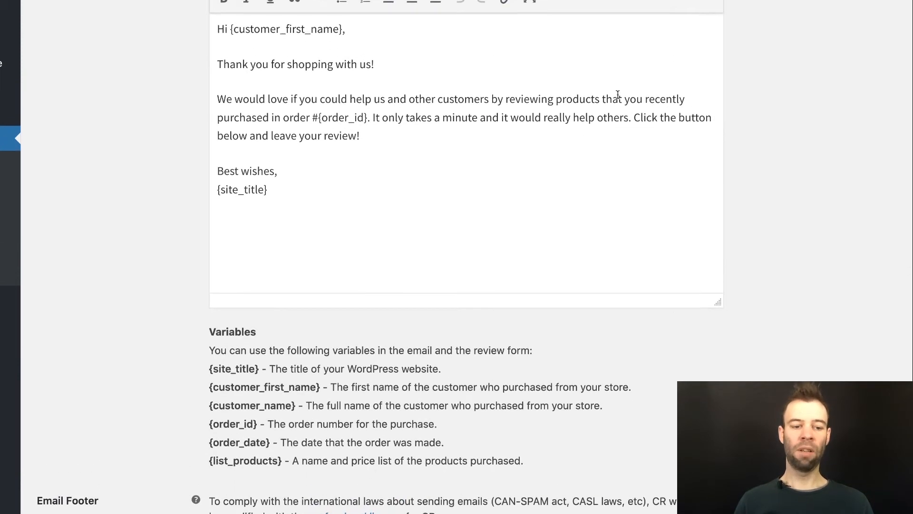
scroll(616, 97, "down", 1)
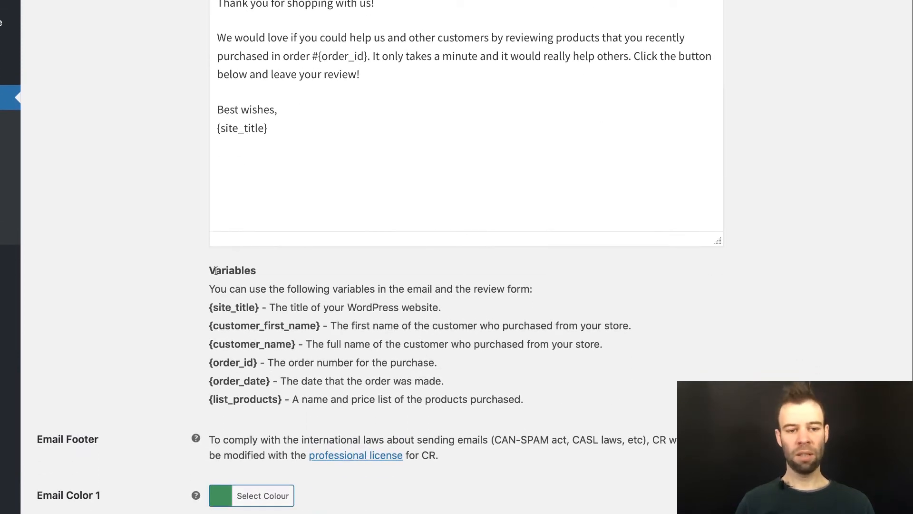
left_click_drag(209, 270, 521, 396)
left_click(449, 376)
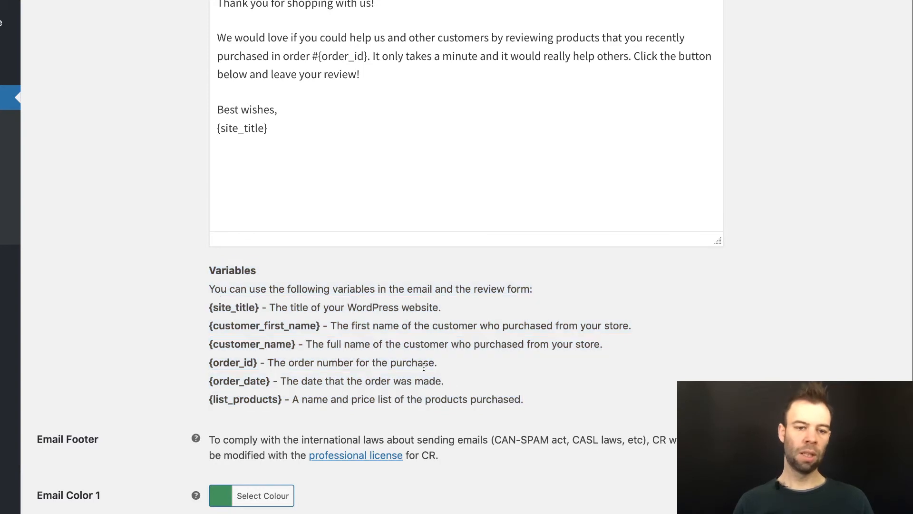
scroll(416, 376, "down", 1)
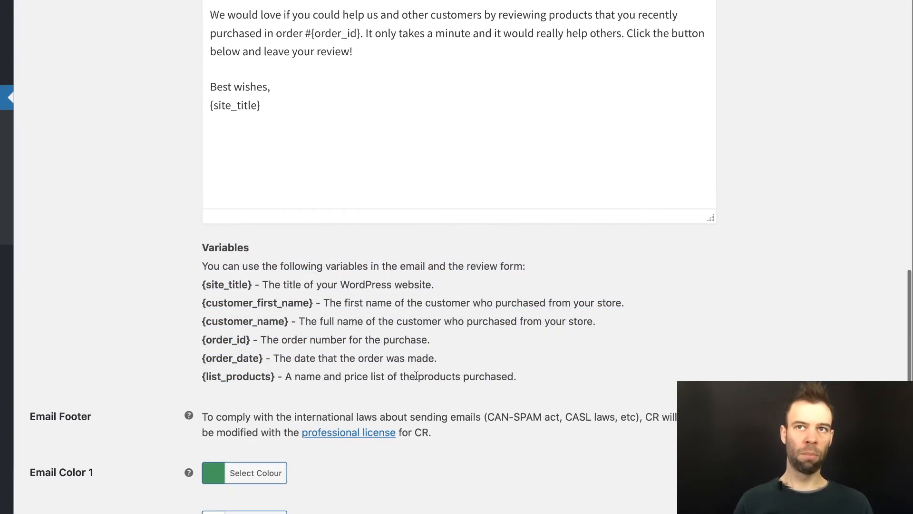
scroll(416, 375, "down", 1)
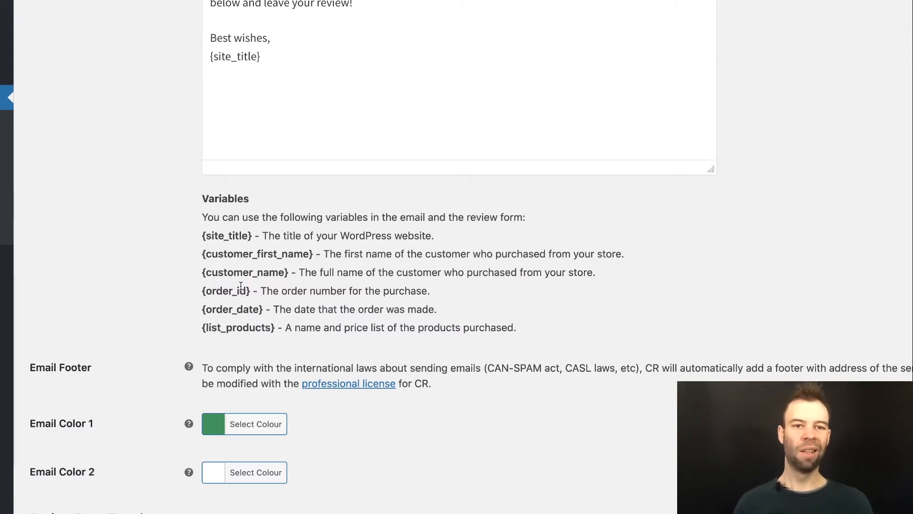
scroll(242, 283, "up", 2)
scroll(259, 200, "down", 5)
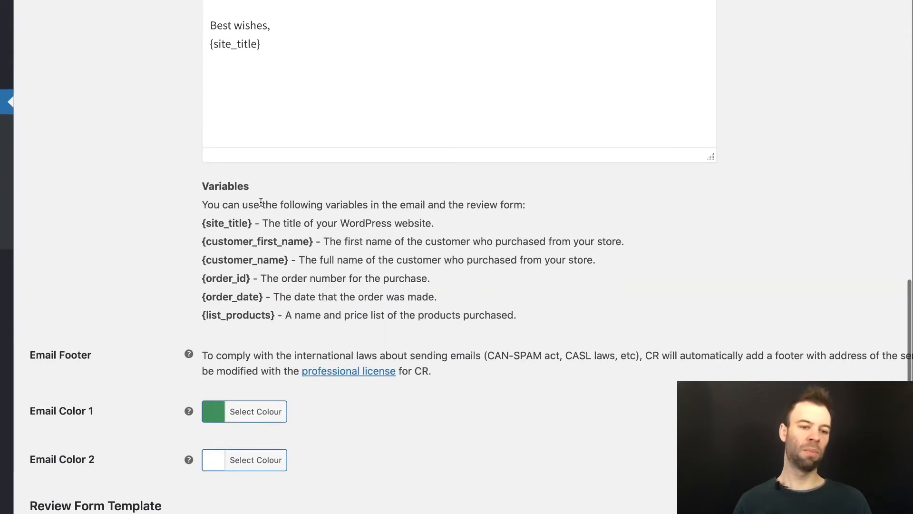
scroll(260, 205, "down", 1)
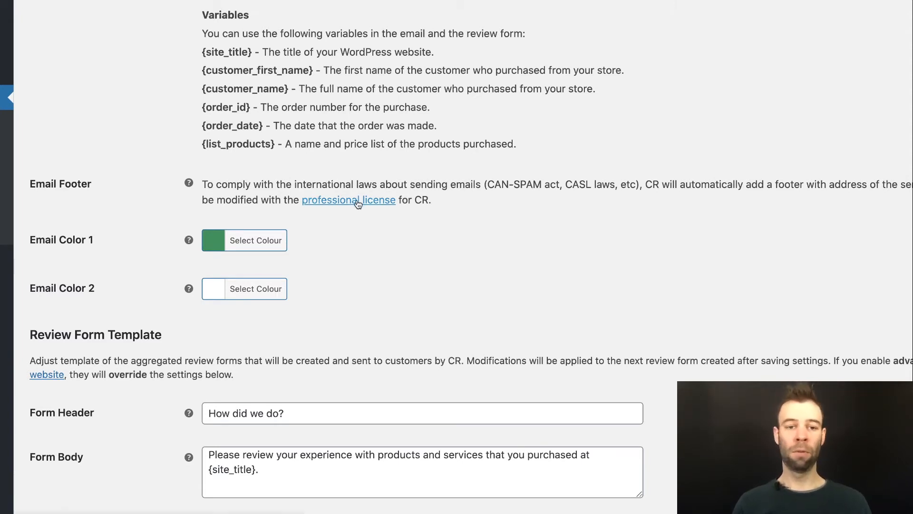
scroll(246, 202, "down", 3)
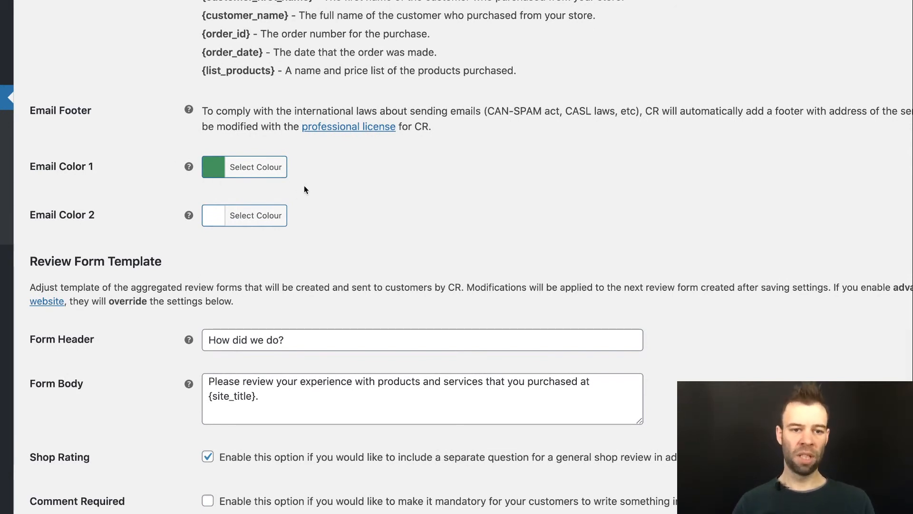
Step: Change Email Color 1 to the brighter green #28ce12
left_click(272, 169)
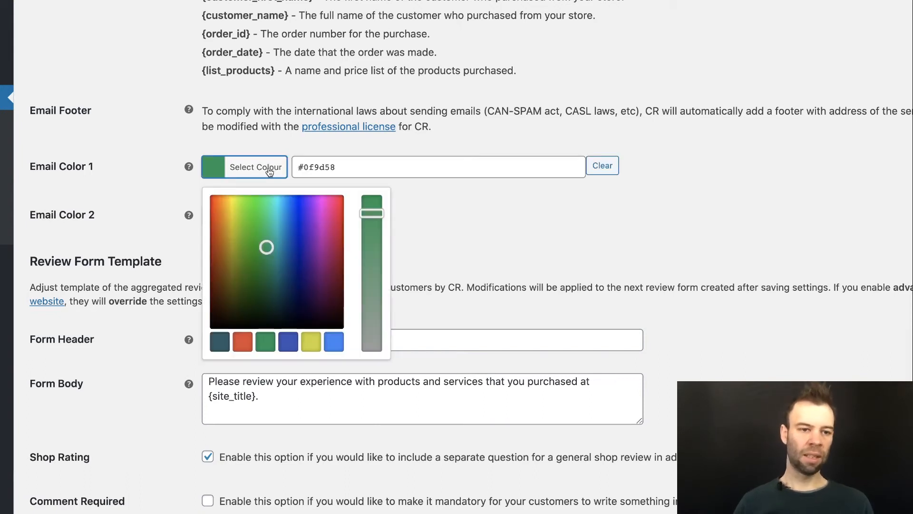
left_click(253, 221)
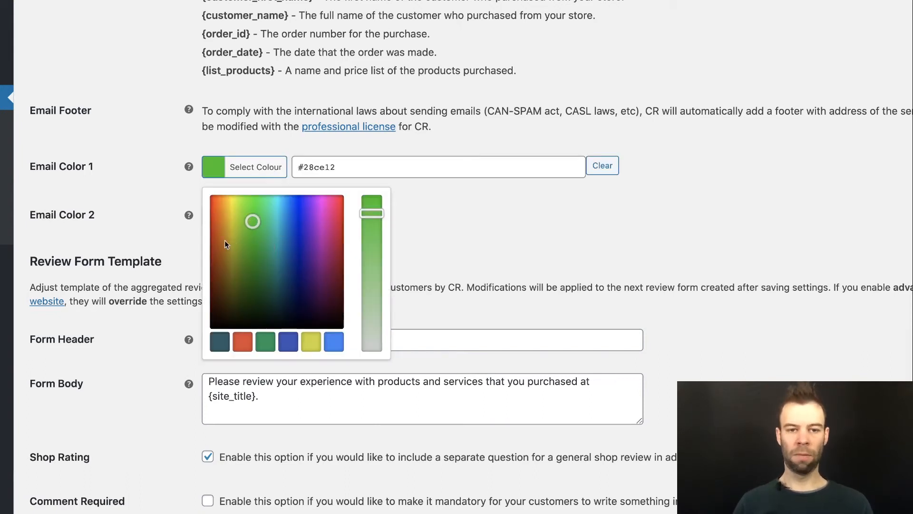
left_click(227, 231)
left_click(260, 231)
left_click(451, 245)
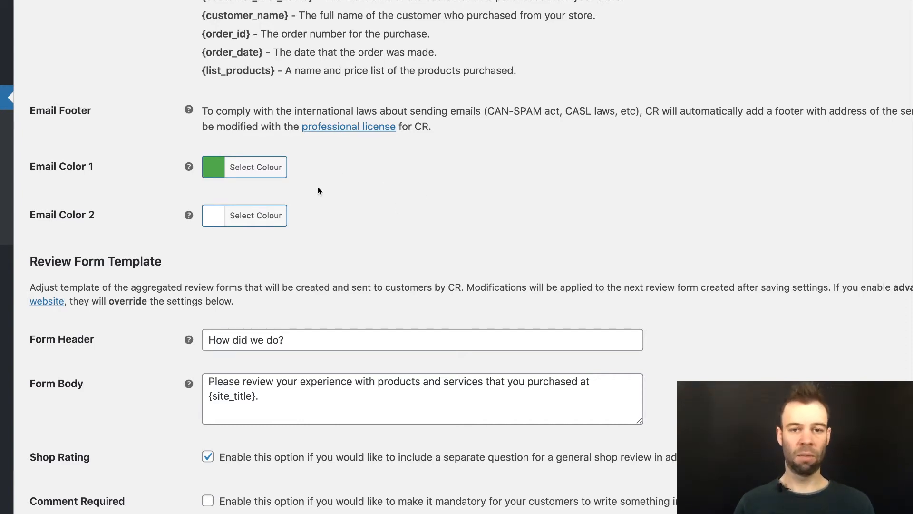
scroll(318, 188, "down", 2)
scroll(318, 192, "down", 8)
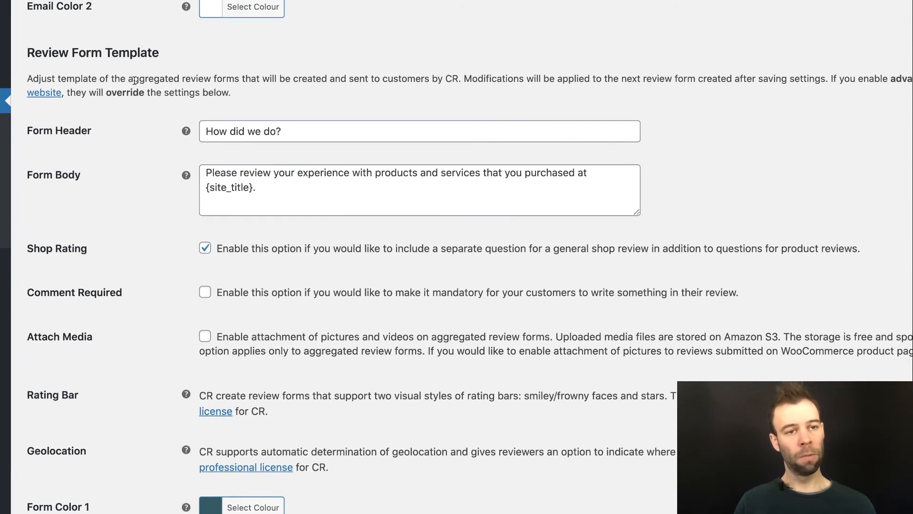
Step: Rewrite the Form Body to invite reviews of products and services bought at {site_title}
scroll(134, 81, "down", 1)
scroll(135, 81, "down", 1)
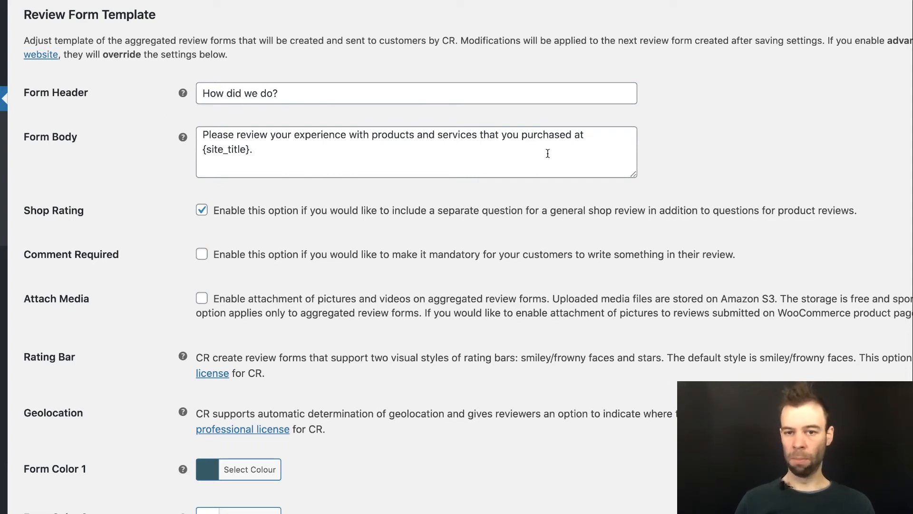
left_click_drag(545, 149, 238, 134)
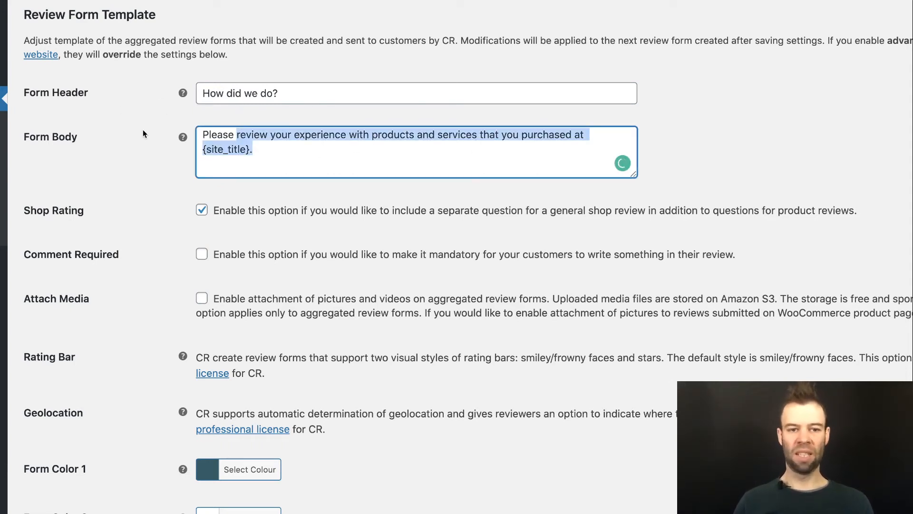
left_click(164, 142)
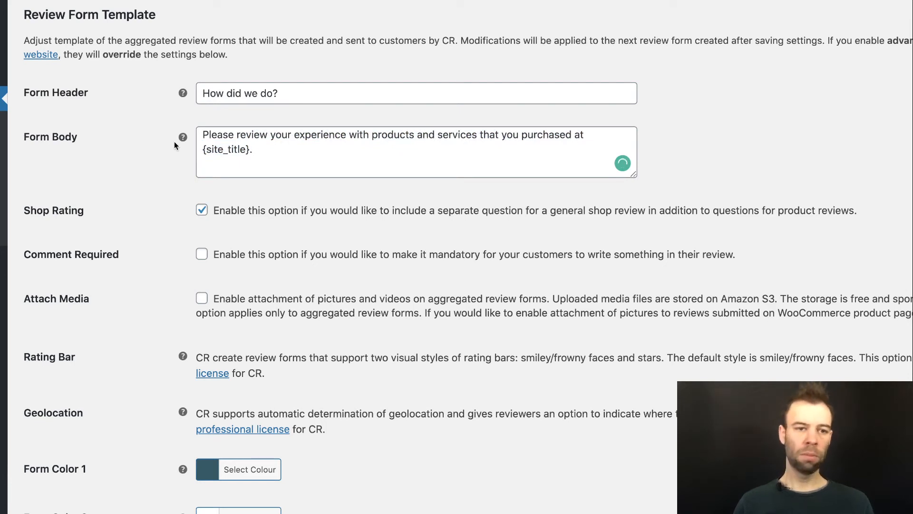
scroll(300, 164, "down", 3)
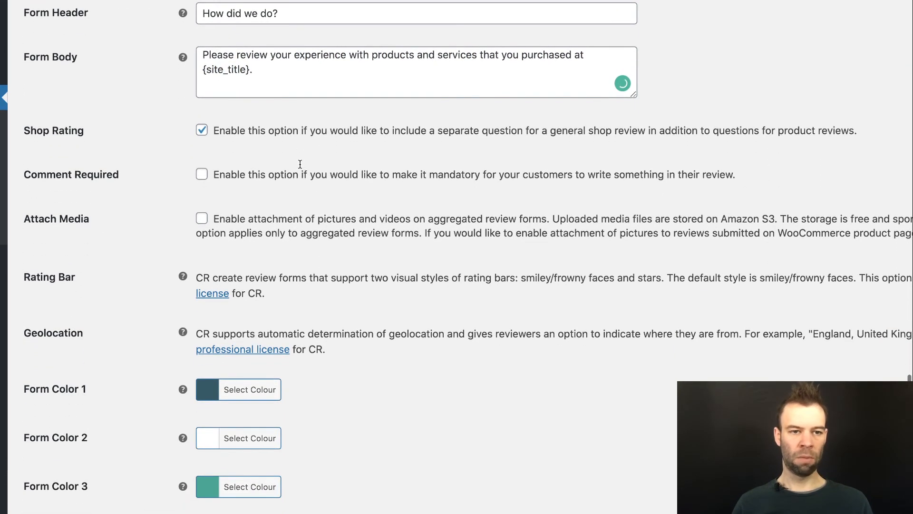
scroll(299, 164, "down", 2)
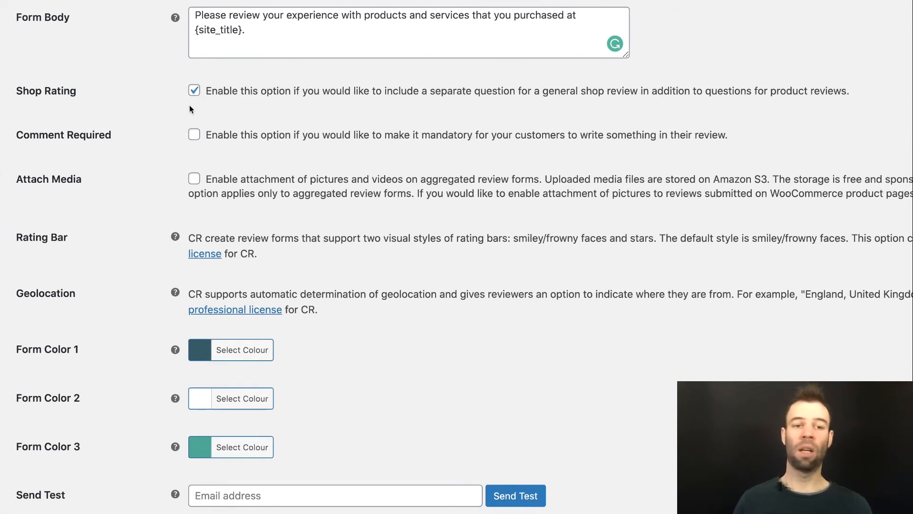
scroll(189, 108, "down", 1)
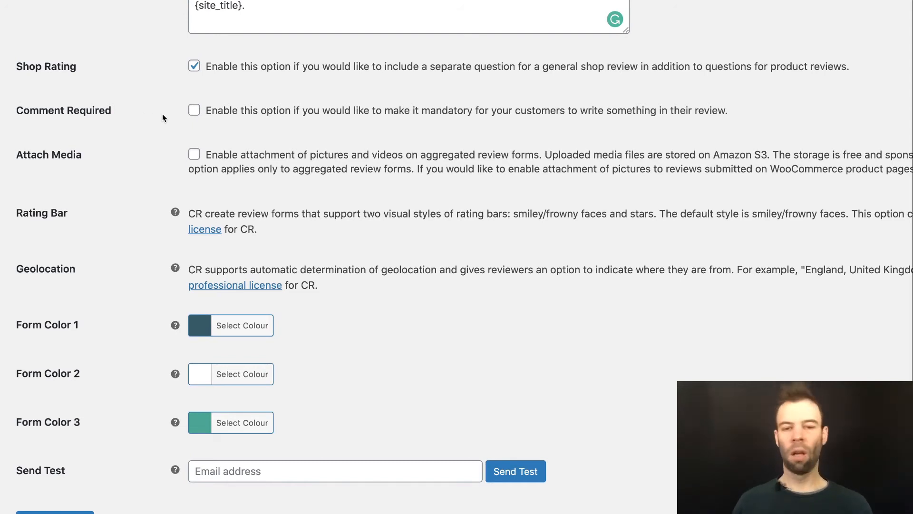
scroll(163, 120, "down", 1)
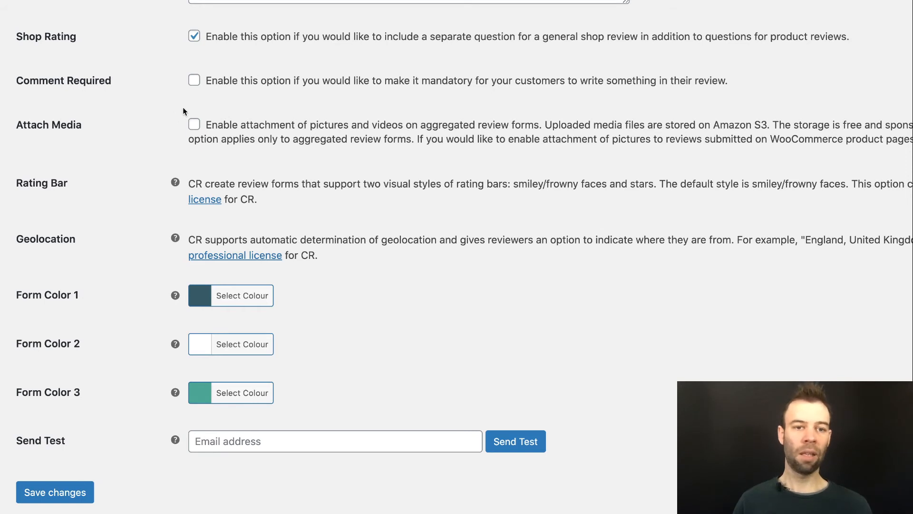
scroll(183, 107, "down", 1)
Step: Enable Attach Media for pictures and videos, leaving Form Color 1 unchanged
left_click(194, 88)
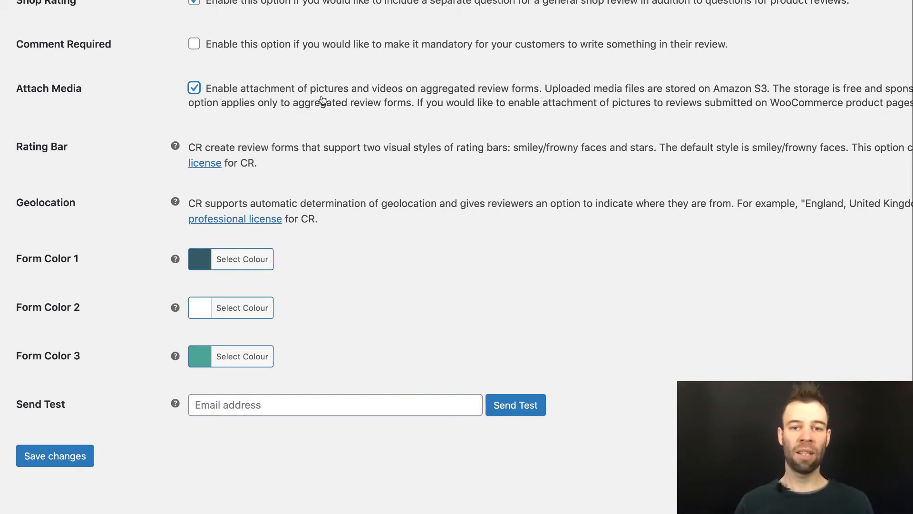
scroll(26, 156, "down", 1)
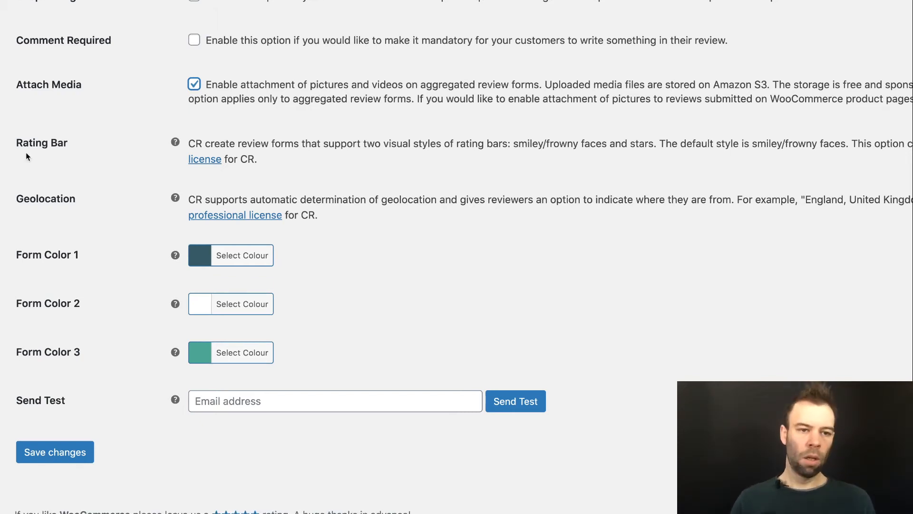
scroll(414, 169, "right", 5)
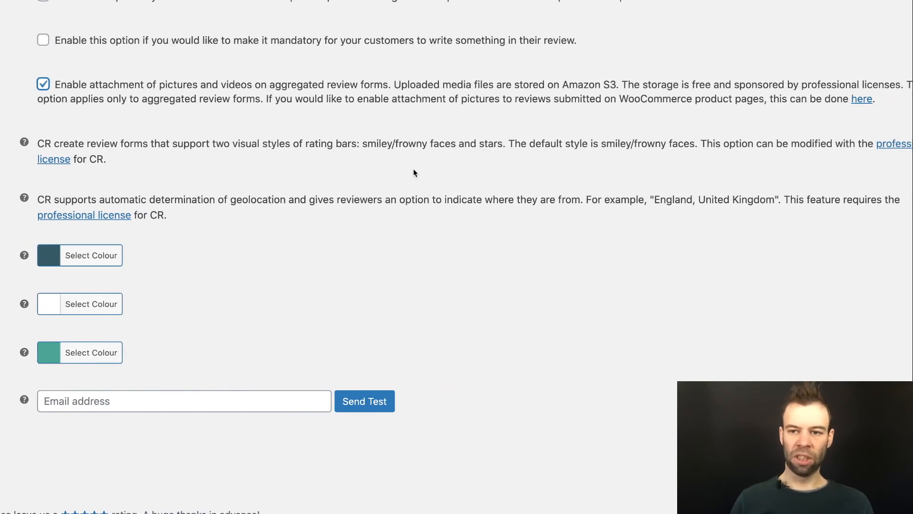
scroll(413, 170, "left", 6)
scroll(415, 172, "right", 2)
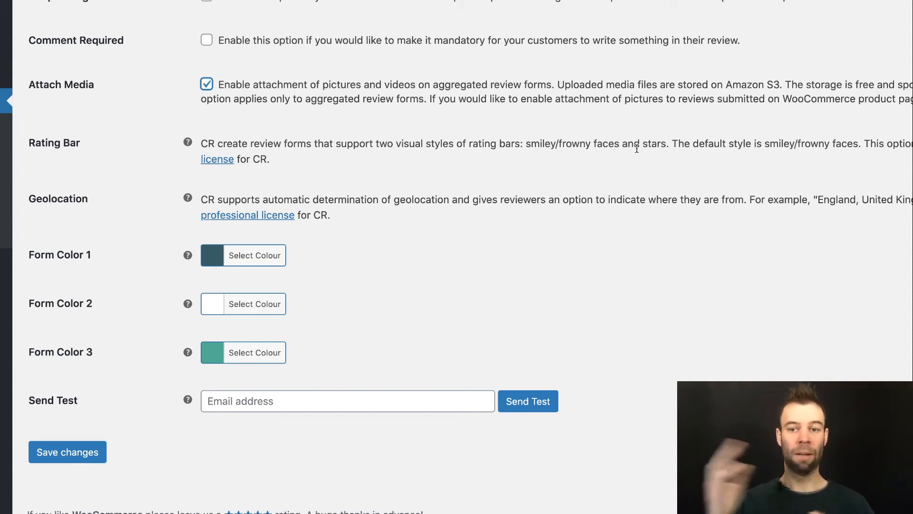
scroll(361, 214, "down", 1)
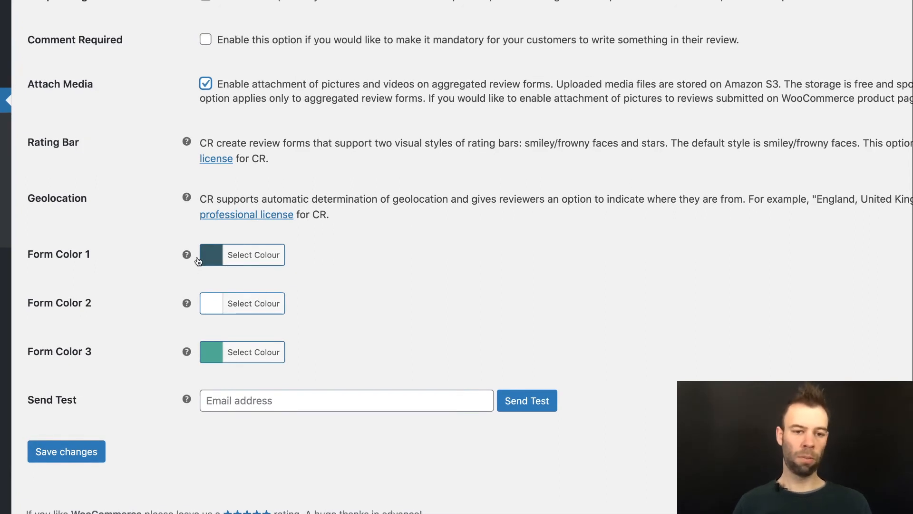
left_click(247, 260)
left_click(493, 312)
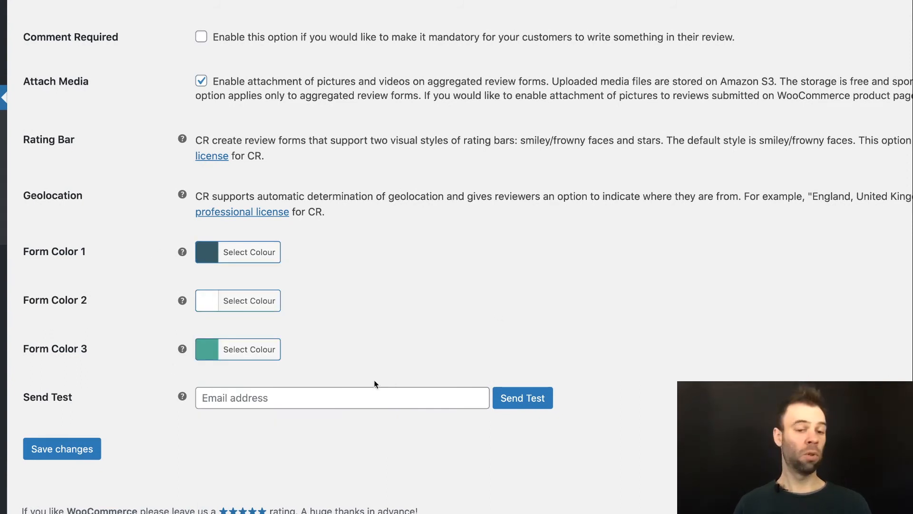
Step: Enter the shop's test e-mail address in Send Test and save the settings
left_click(211, 401)
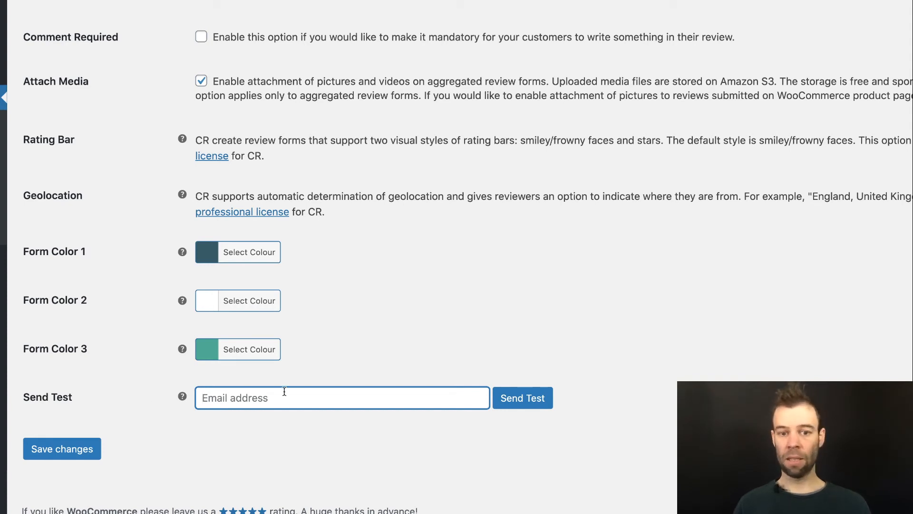
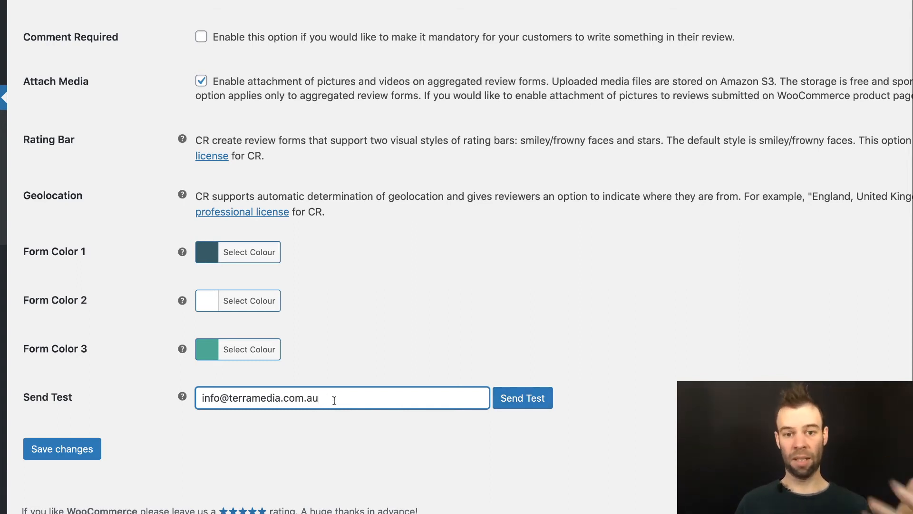
left_click(48, 457)
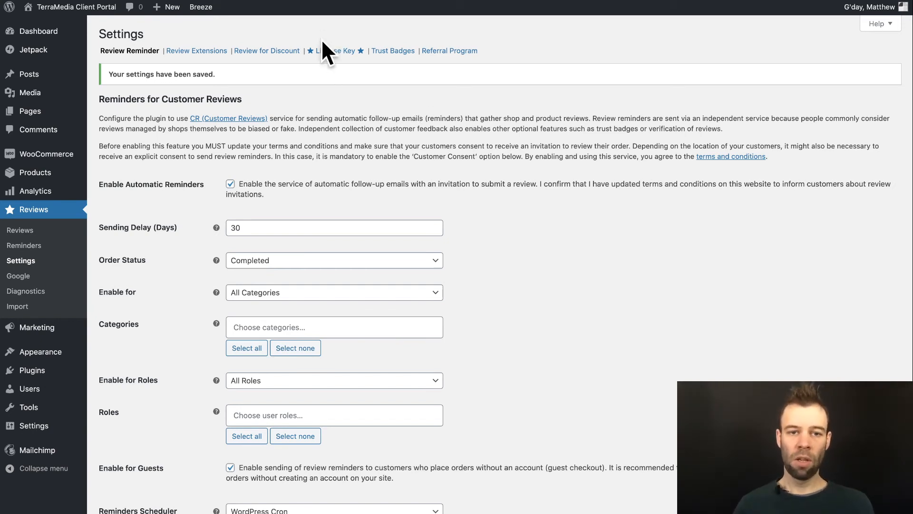
Step: Switch to the License Key tab of the Customer Reviews settings
left_click(335, 56)
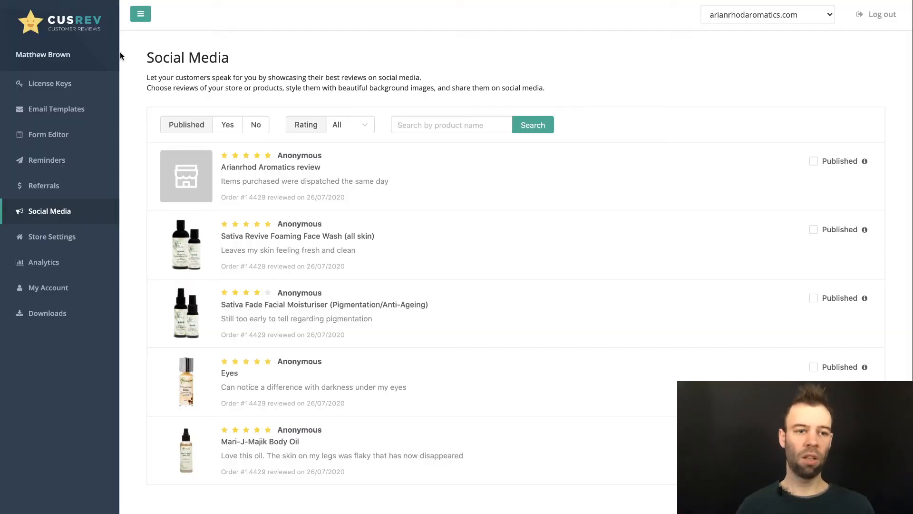
Step: Scroll through the five customer reviews listed on CusRev's Social Media page
scroll(339, 126, "down", 1)
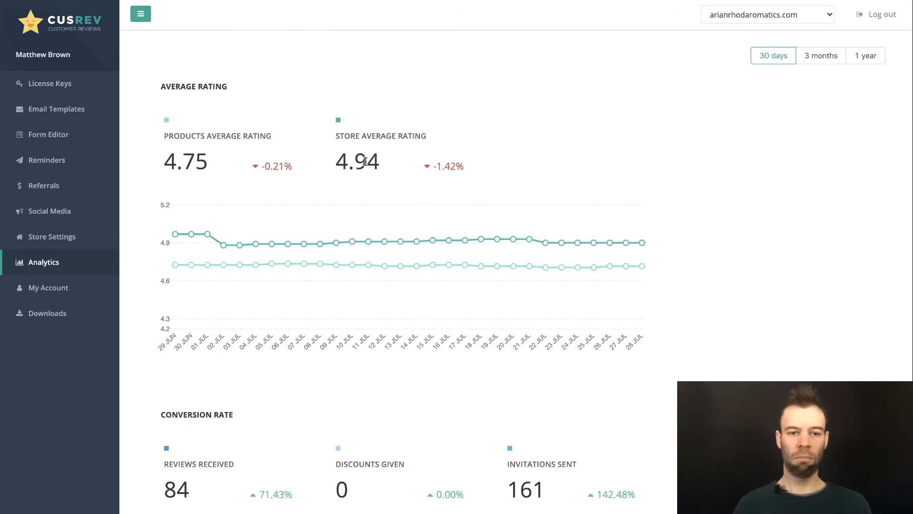
Step: Review the Analytics charts: 4.75 product and 4.94 store ratings, 84 reviews, 161 invitations
scroll(364, 163, "down", 4)
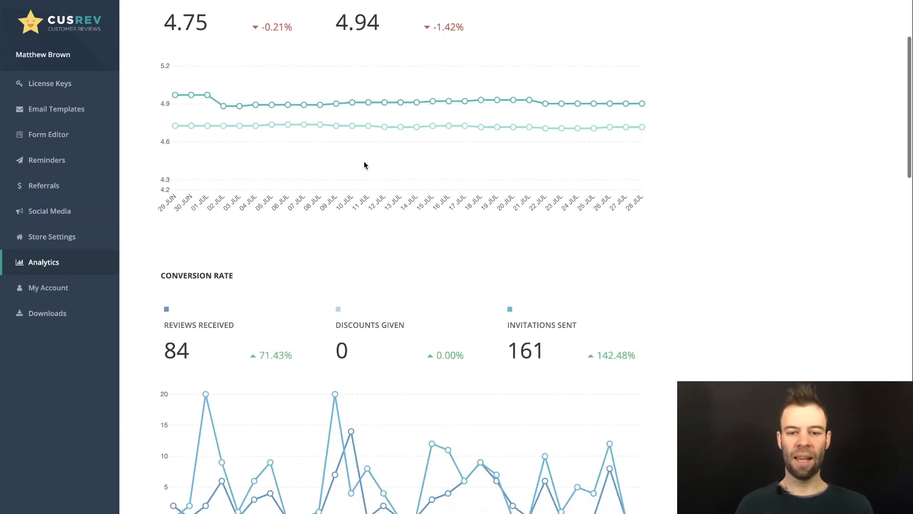
scroll(365, 164, "down", 4)
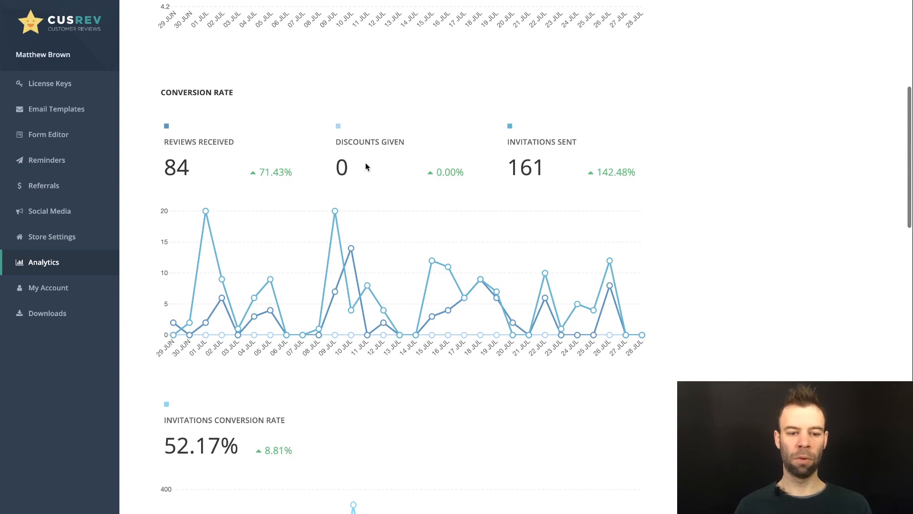
scroll(366, 166, "down", 3)
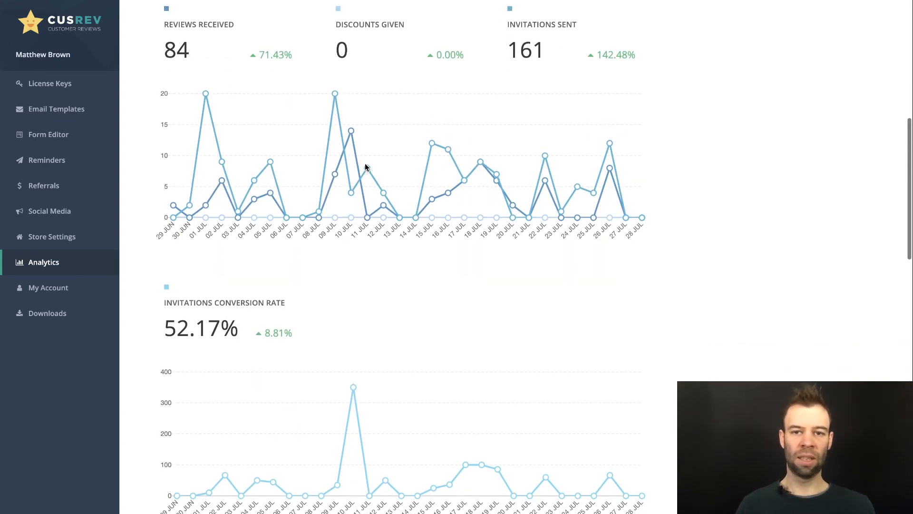
scroll(364, 168, "up", 2)
scroll(533, 161, "up", 3)
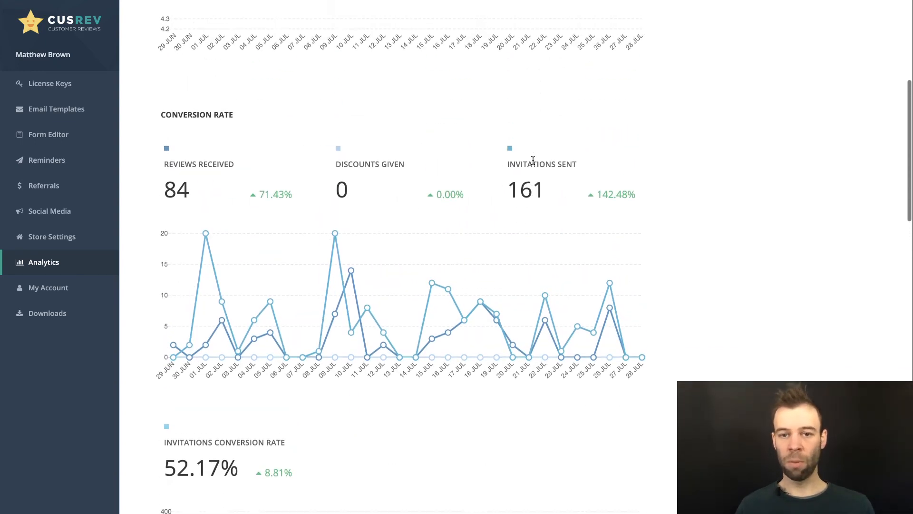
scroll(532, 159, "down", 2)
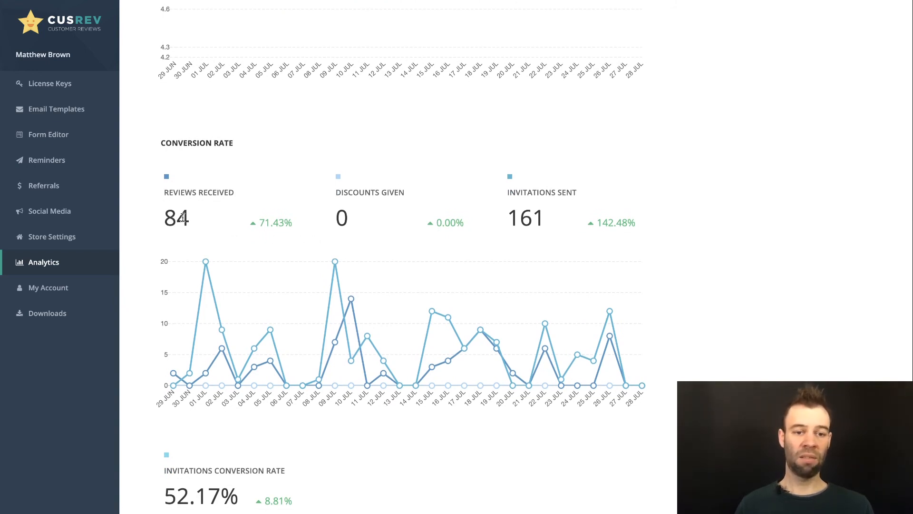
scroll(205, 219, "down", 3)
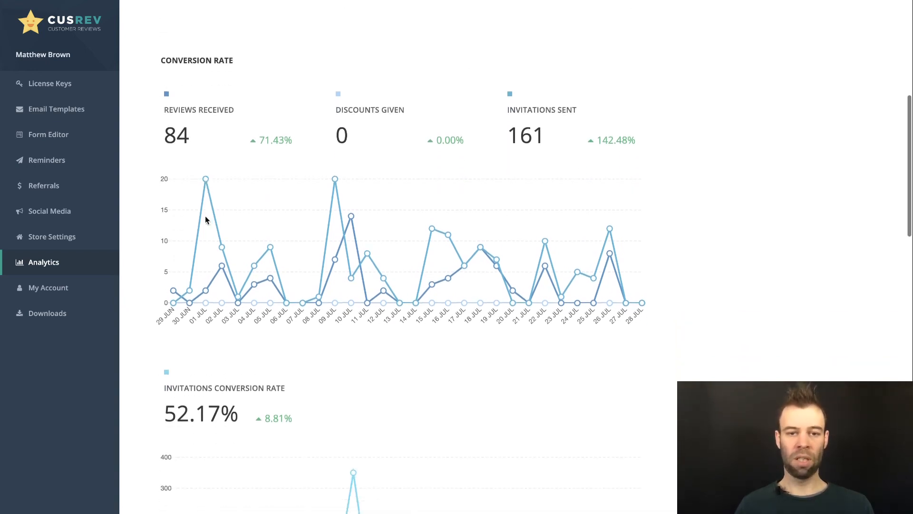
scroll(210, 218, "down", 2)
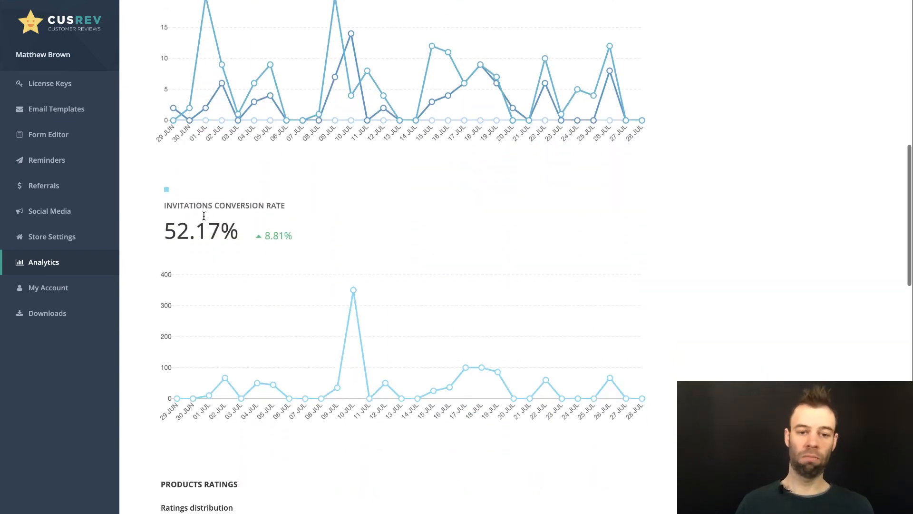
scroll(289, 246, "down", 6)
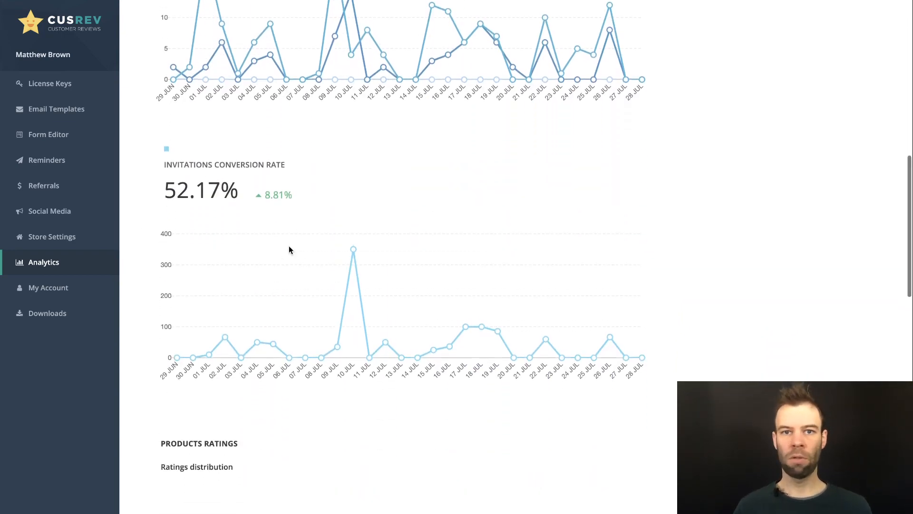
scroll(289, 247, "down", 8)
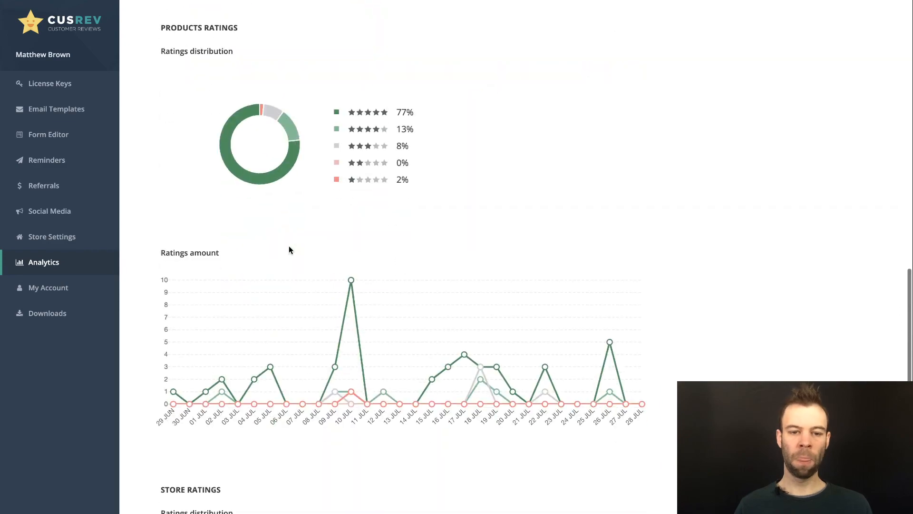
scroll(288, 247, "down", 4)
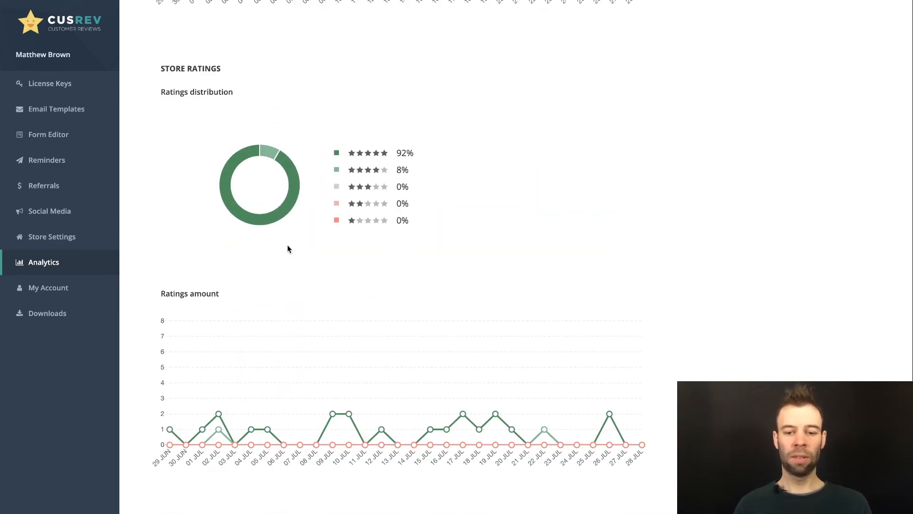
scroll(411, 236, "up", 4)
scroll(411, 237, "up", 15)
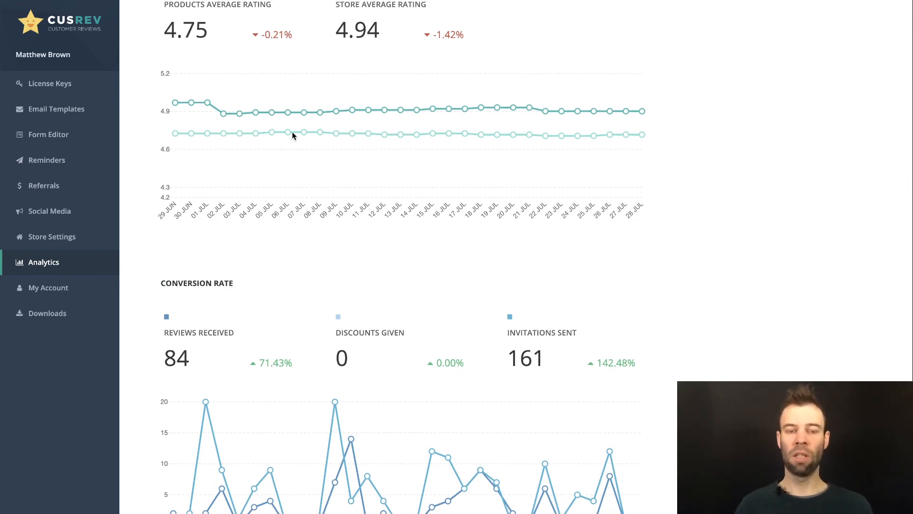
mouse_move(304, 133)
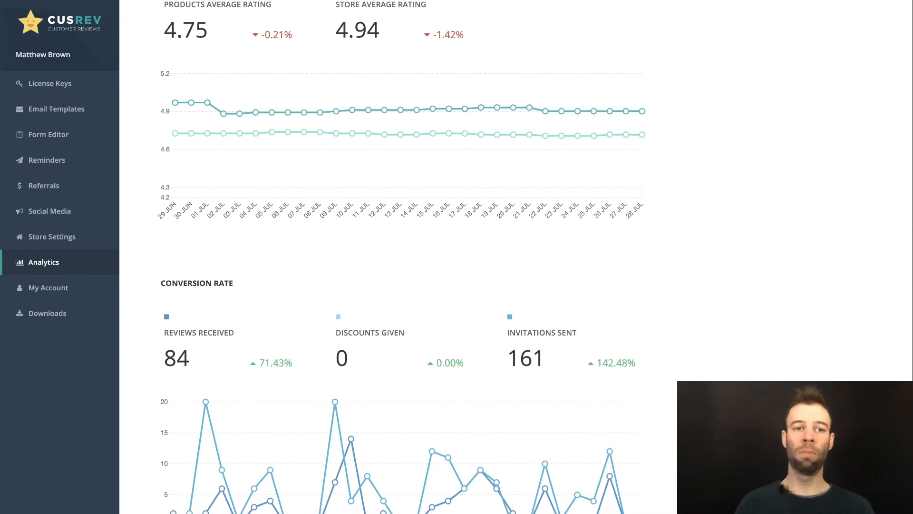